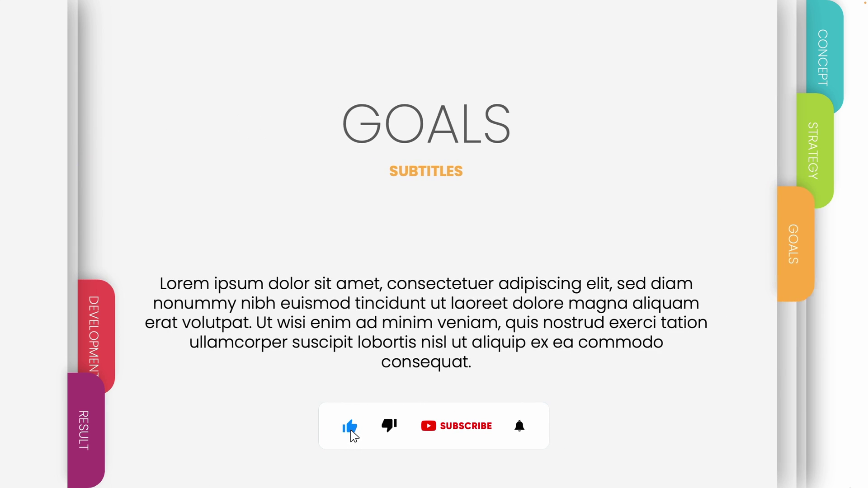
- Advance the finished slideshow through the Goals and Development slides
key(Right)
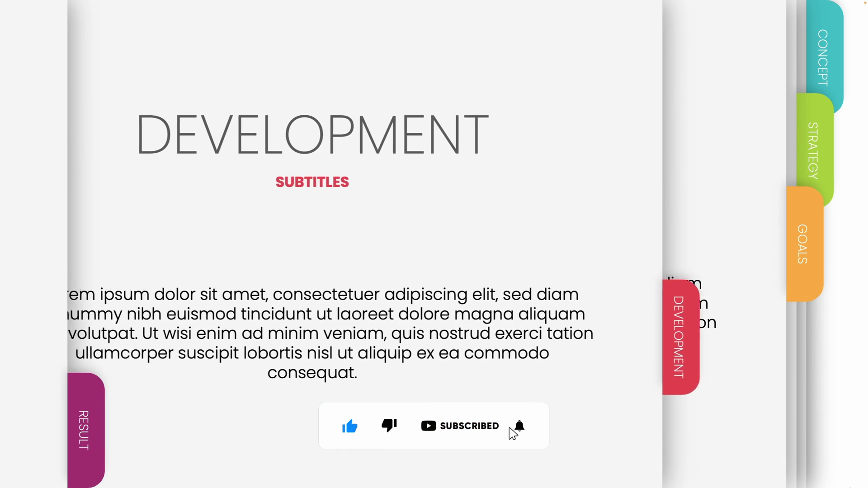
key(Right)
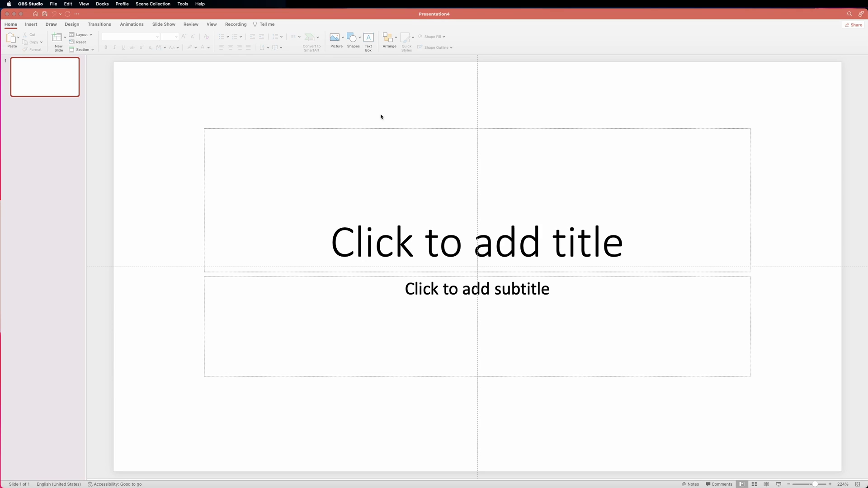
- Delete the title and subtitle placeholders from the blank slide
click(279, 129)
click(275, 129)
key(BackSpace)
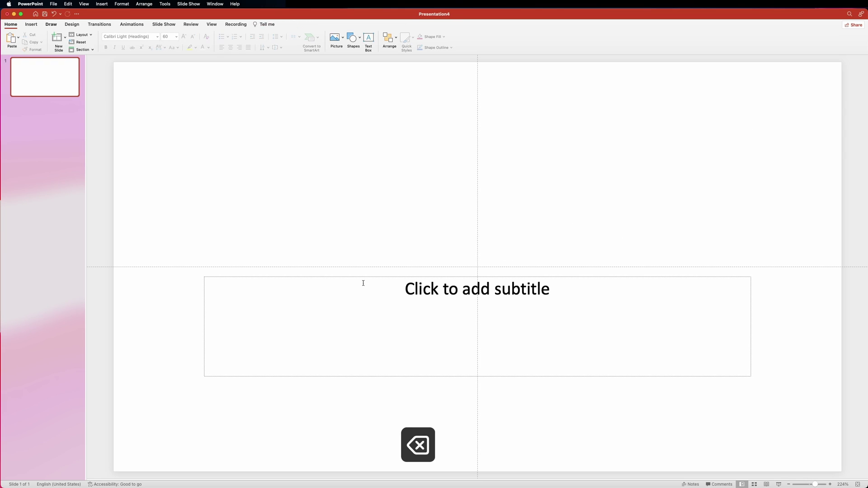
click(362, 276)
key(BackSpace)
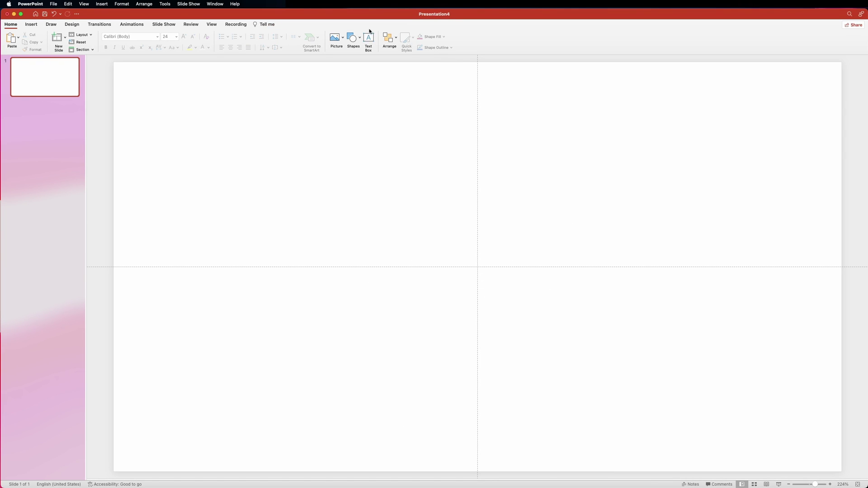
- Insert a rectangle 19.05 cm high by 31.42 cm wide, placed at the top-left corner
click(359, 38)
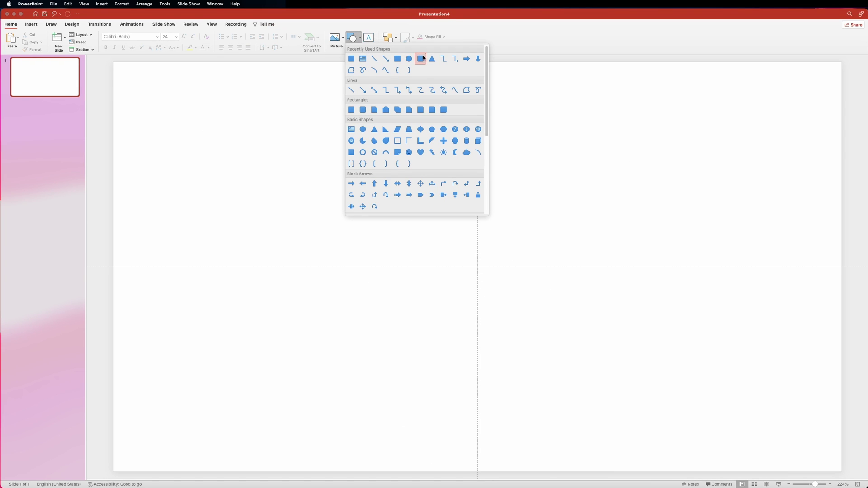
click(397, 59)
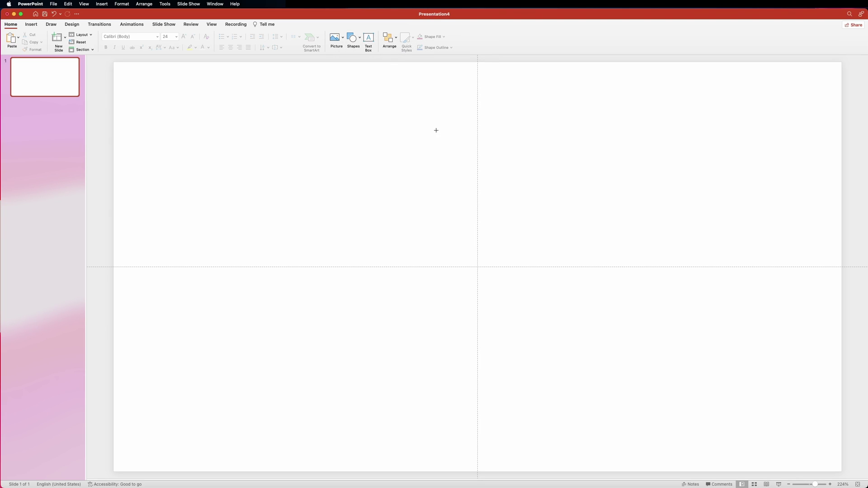
click(413, 231)
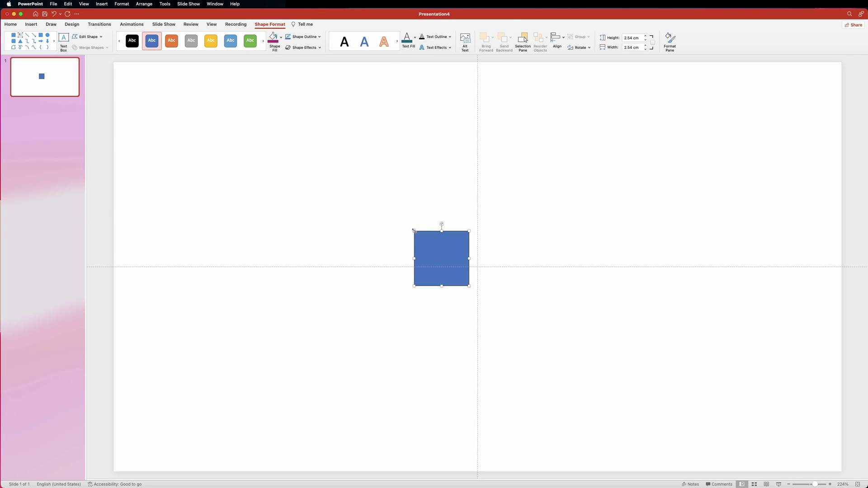
double_click(629, 38)
text(19.05)
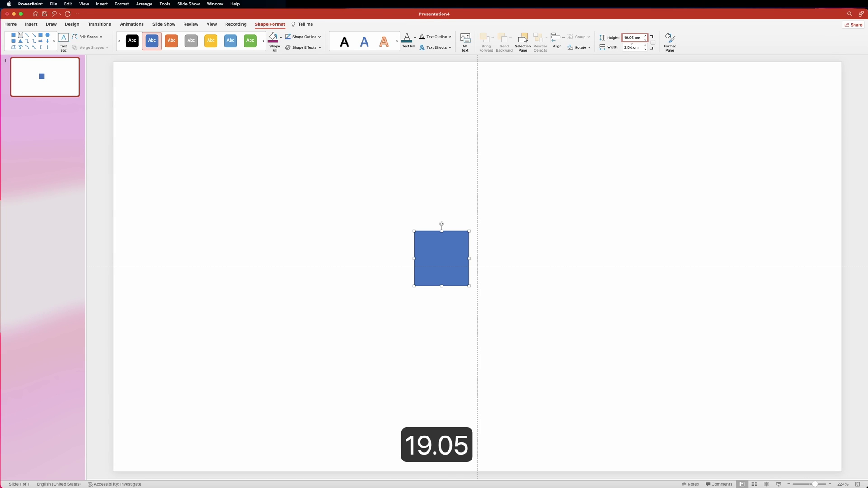
key(Tab)
text(31.)
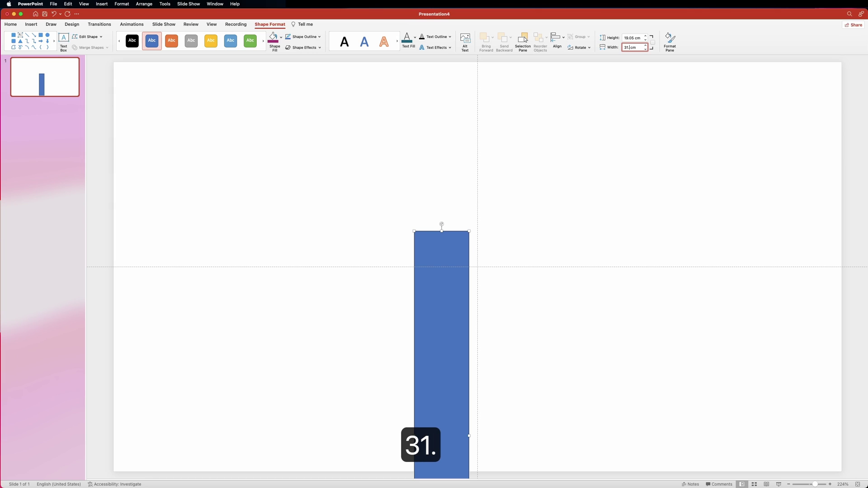
text(42)
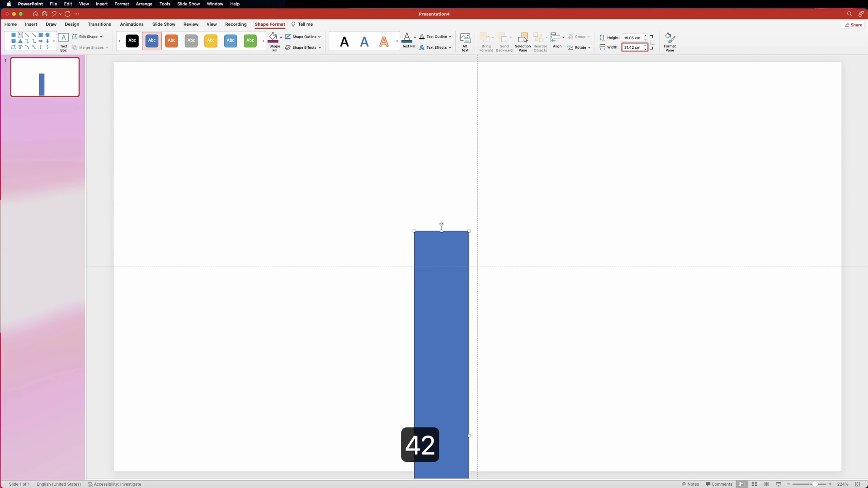
key(Return)
drag(653, 332, 356, 165)
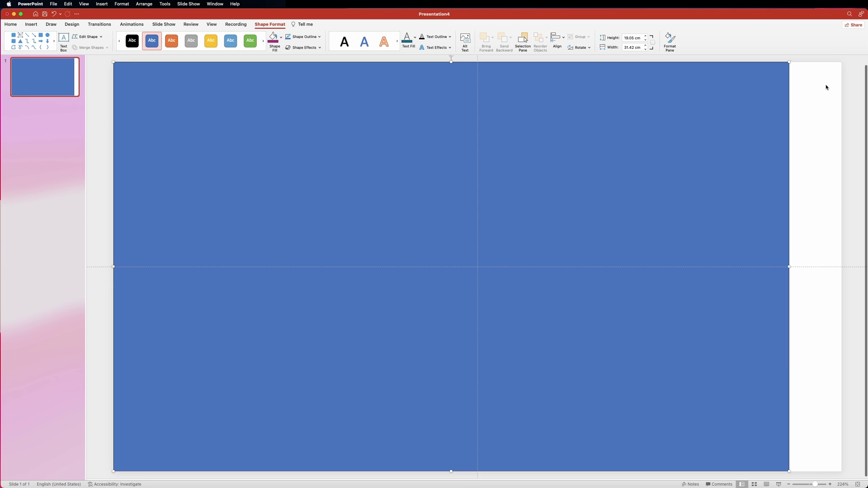
- Set the base rectangle to No line with a solid f5f5f5 fill
click(676, 41)
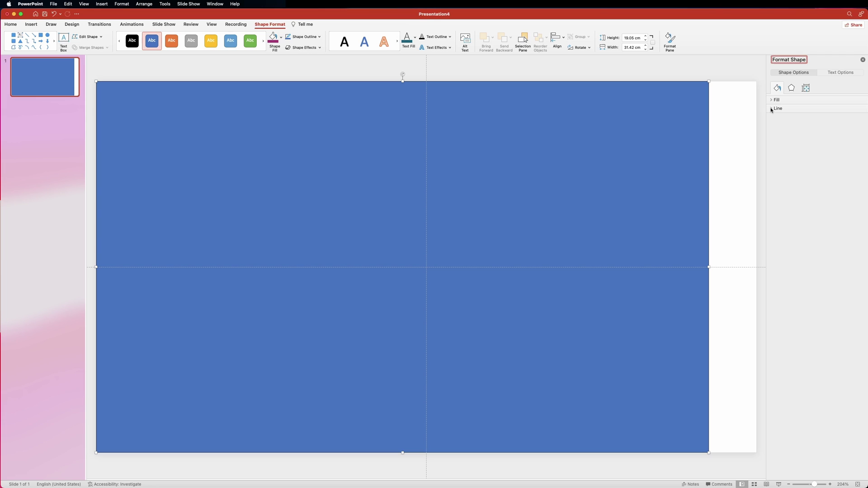
click(772, 109)
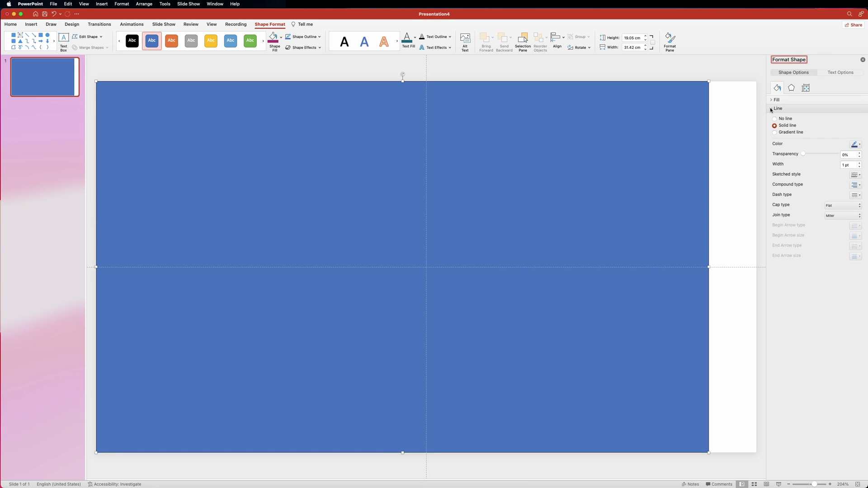
click(774, 119)
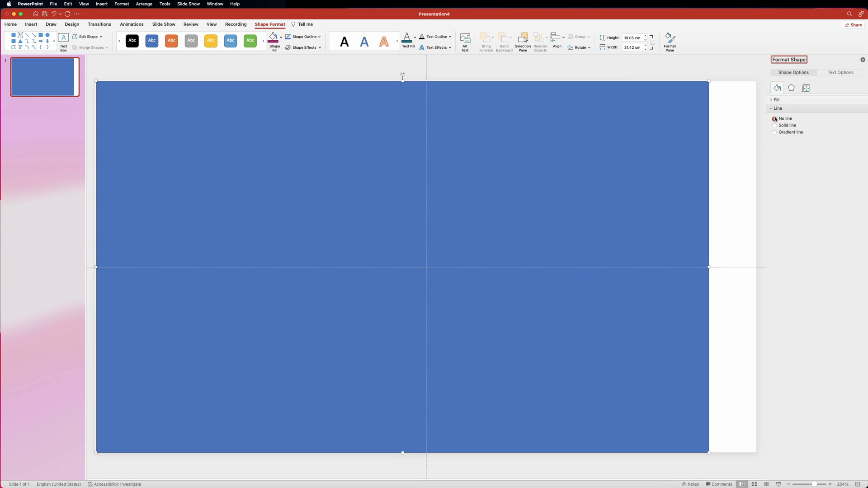
click(771, 100)
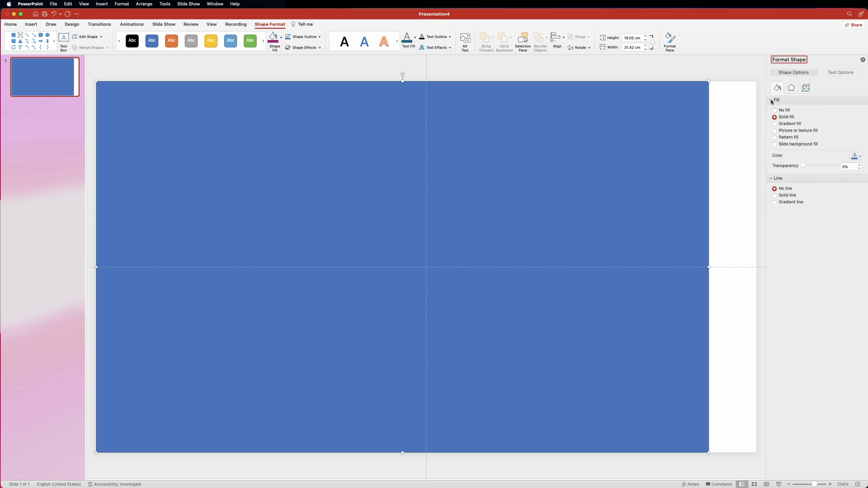
click(856, 156)
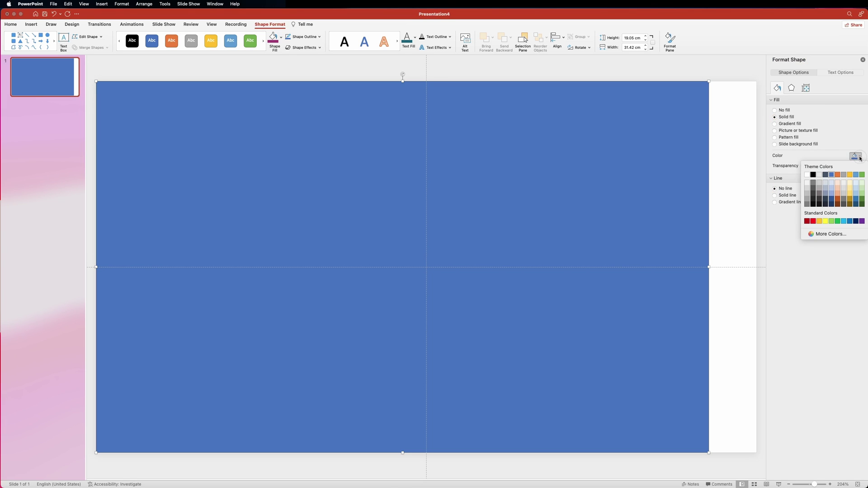
click(833, 234)
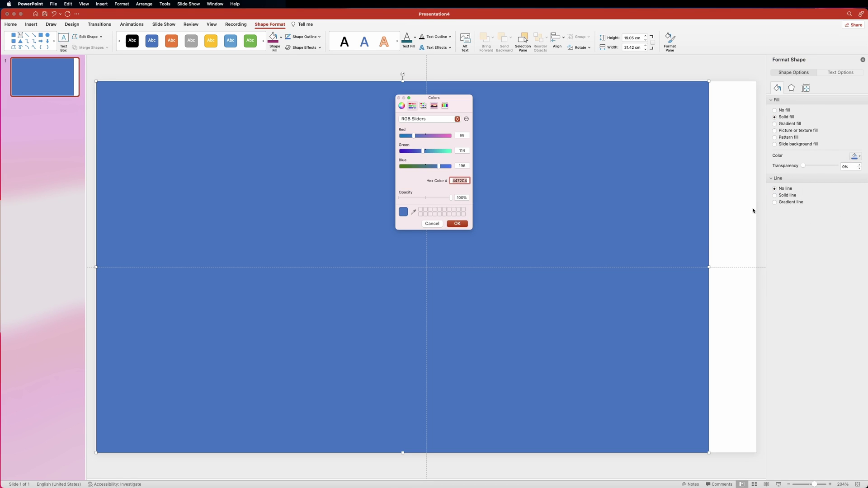
text(f5f5f5)
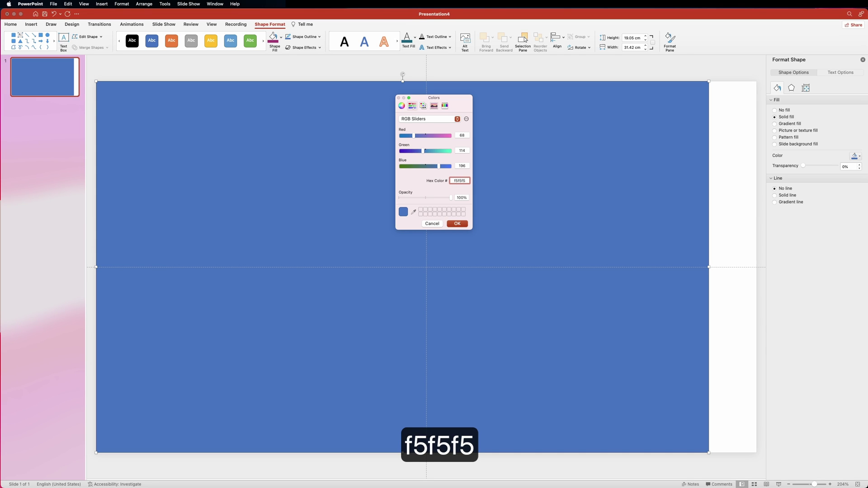
key(Return)
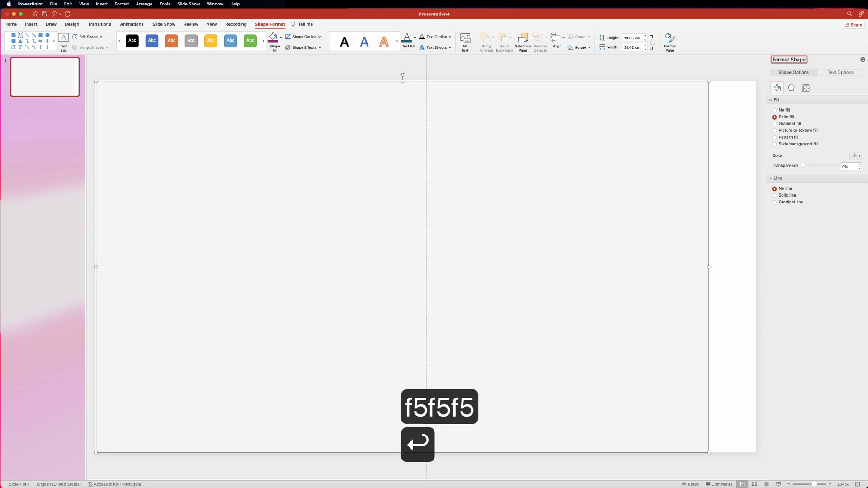
- Apply an Outer shadow preset to the grey rectangle and raise its blur to 42 pt
click(793, 88)
click(774, 100)
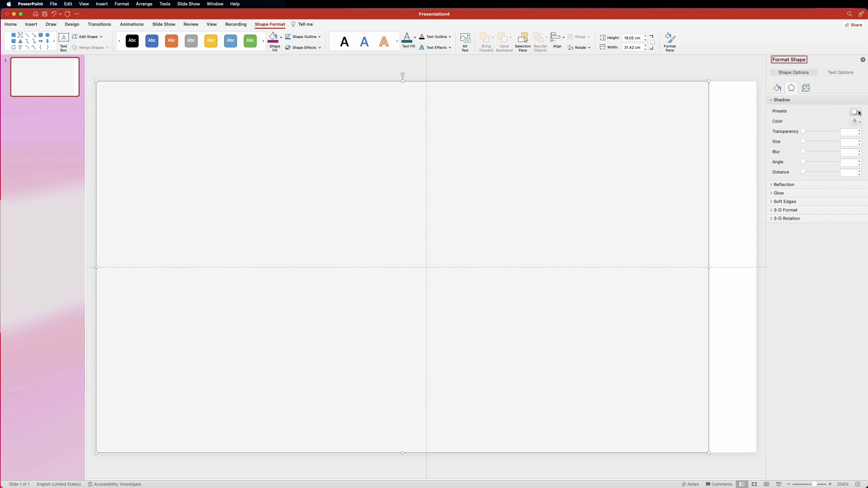
click(859, 113)
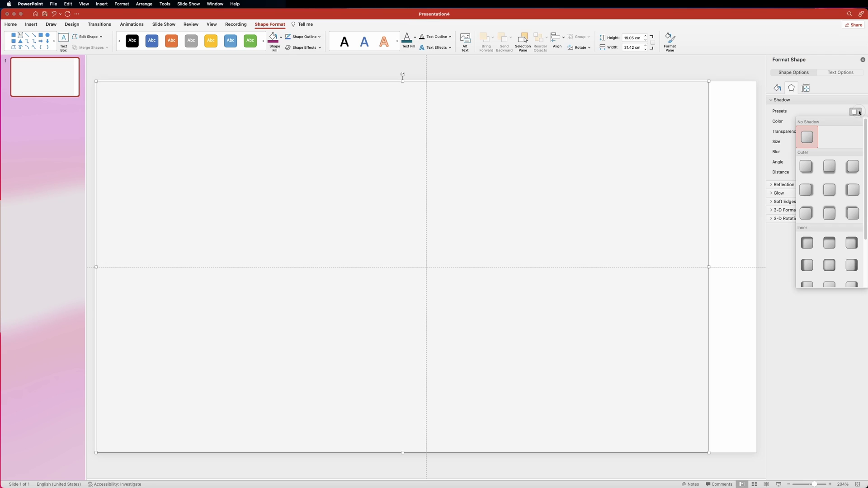
click(808, 196)
click(846, 153)
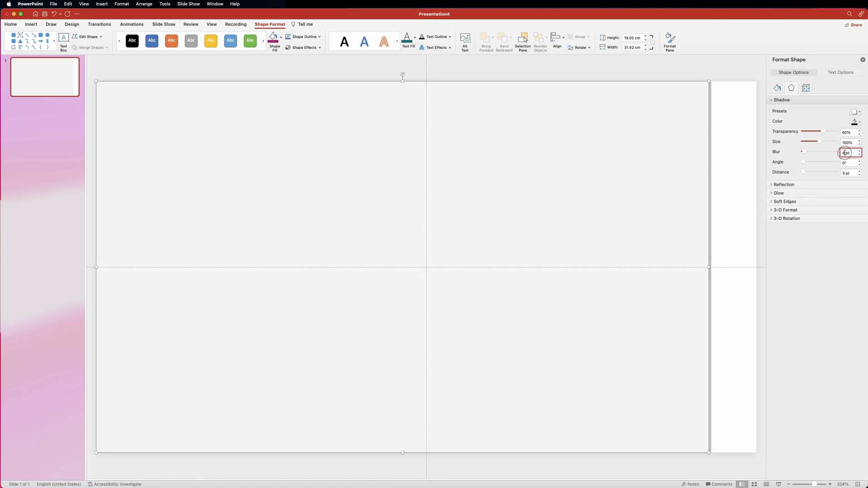
text(2)
key(Return)
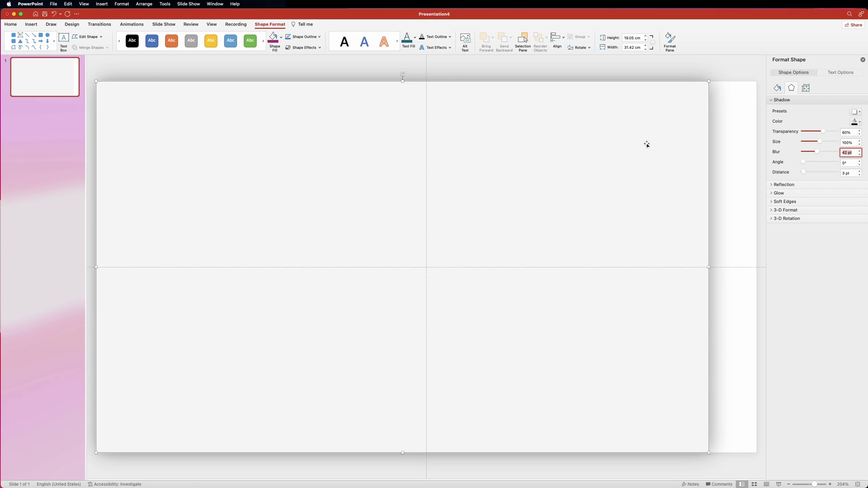
click(646, 144)
- Copy the shadowed rectangle and paste duplicates of it
key(super+c)
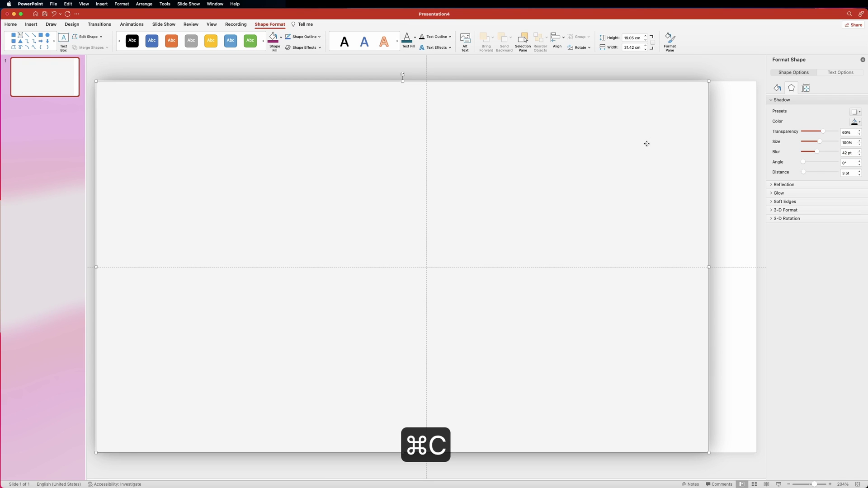
key(super+v)
key(super+v)
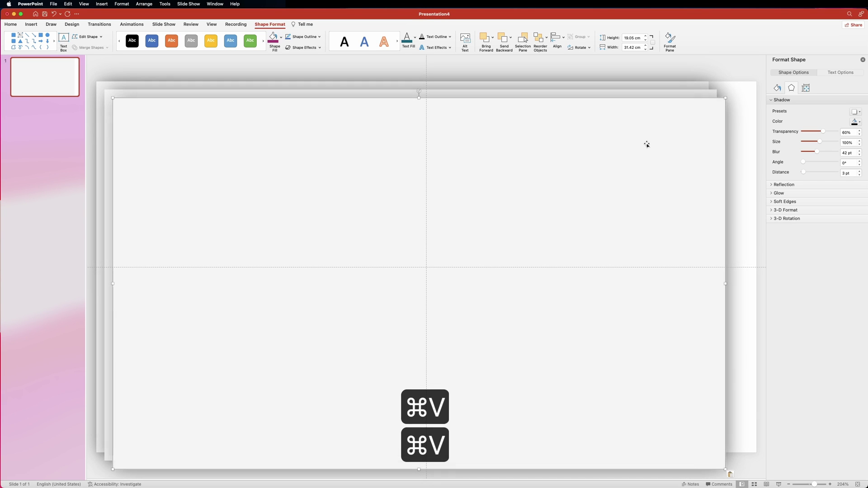
key(super+v)
key(super+v)
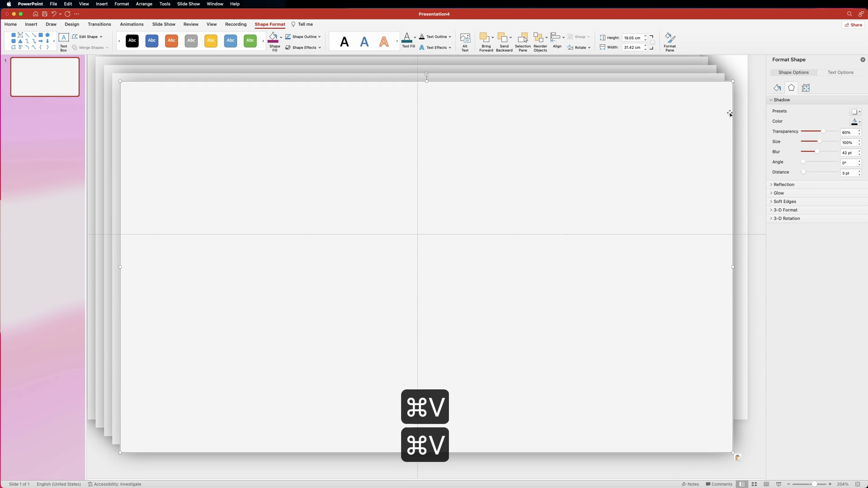
- Select all five rectangles in the Selection Pane and align them left and top
click(524, 40)
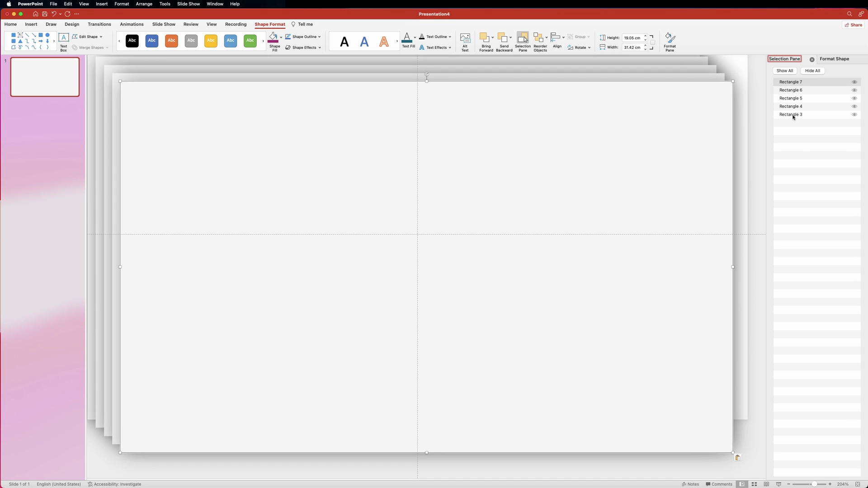
shift+click(794, 115)
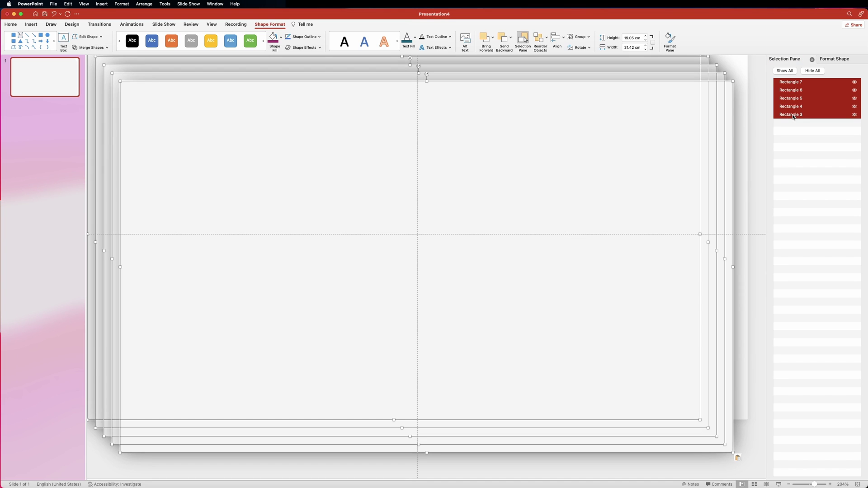
click(557, 40)
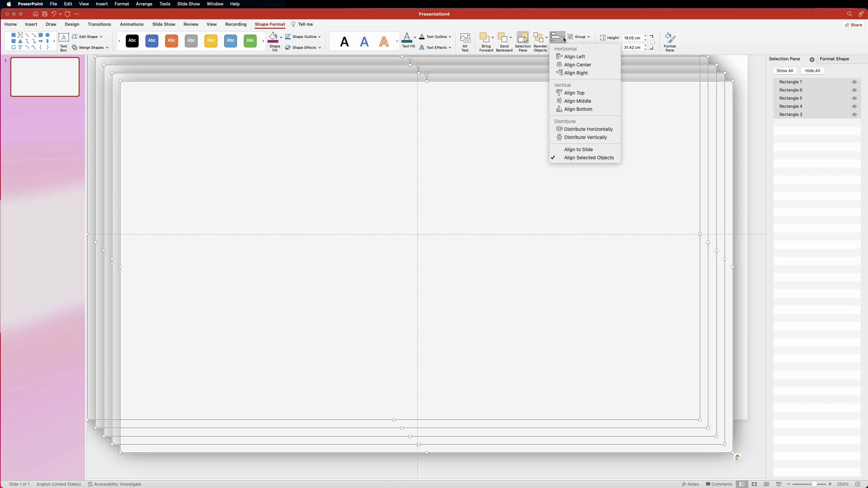
click(575, 57)
click(557, 38)
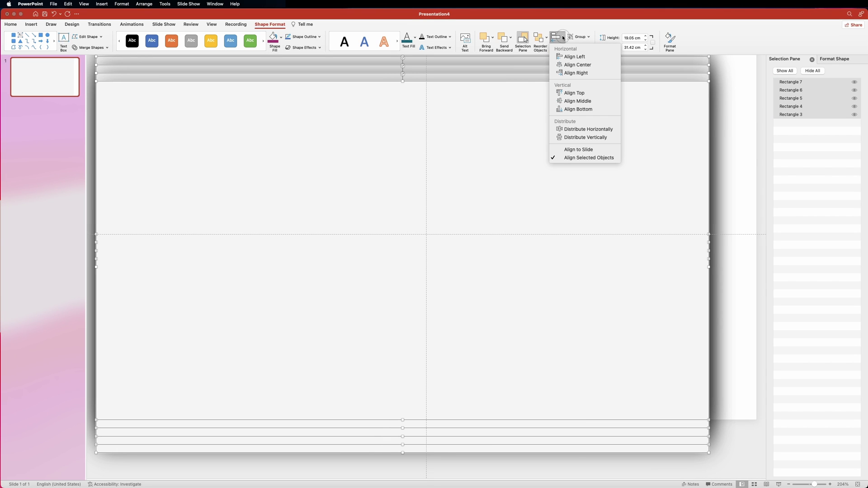
click(581, 93)
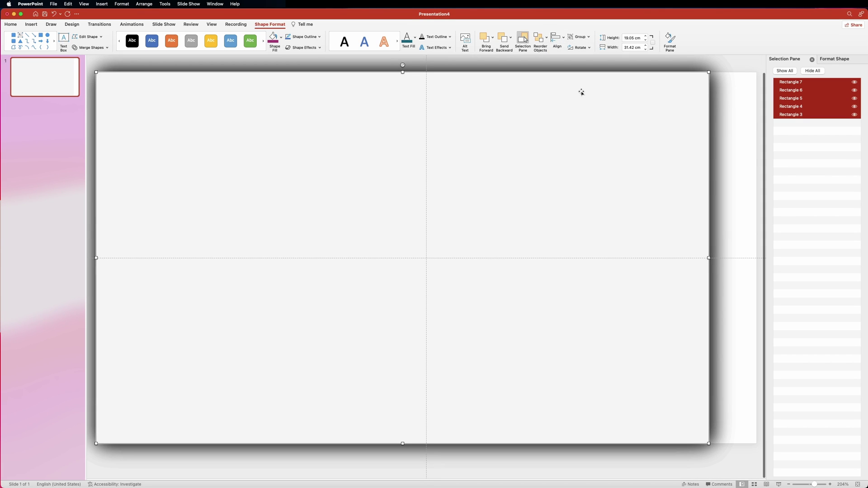
click(743, 66)
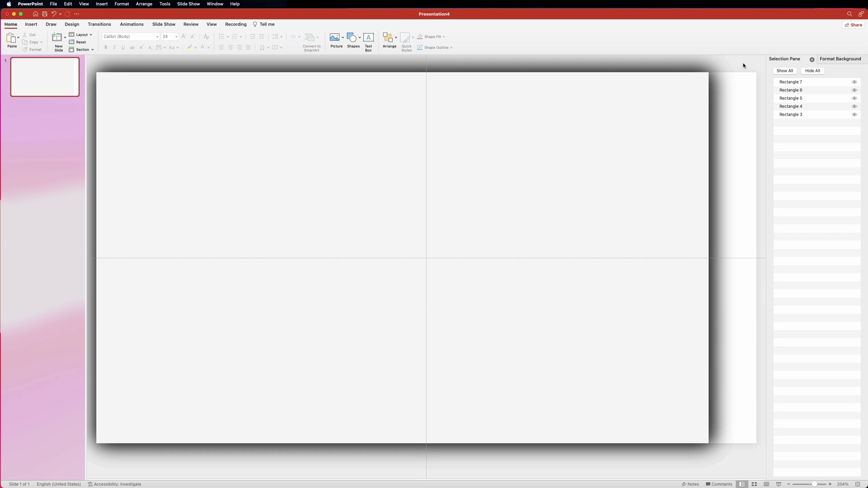
- Insert a Round Same Side Corner Rectangle, 1.46 cm by 4.5 cm, with no outline
click(360, 39)
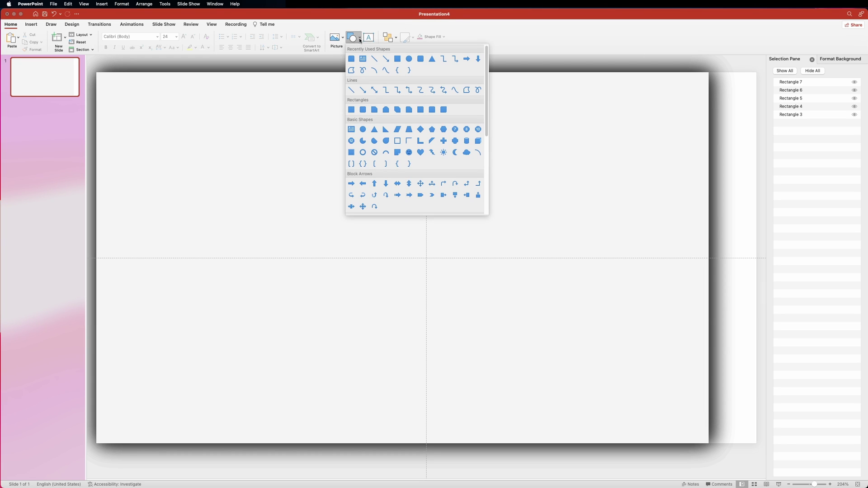
click(433, 111)
click(495, 156)
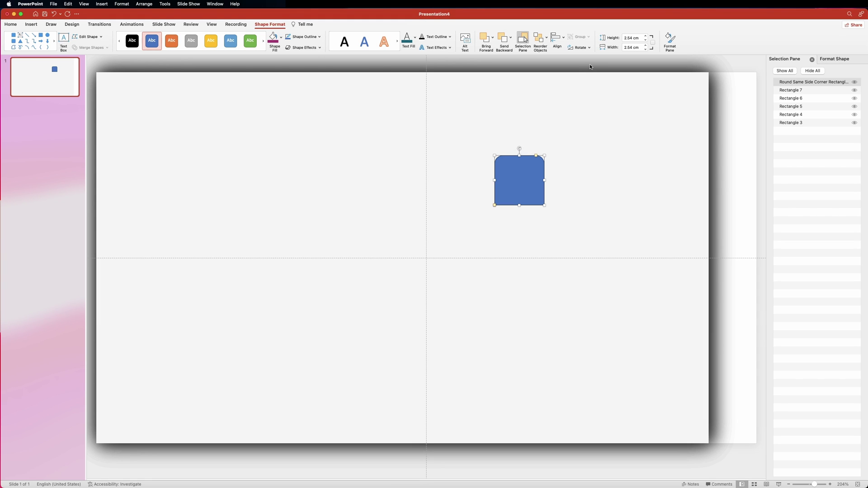
double_click(631, 38)
text(1.46)
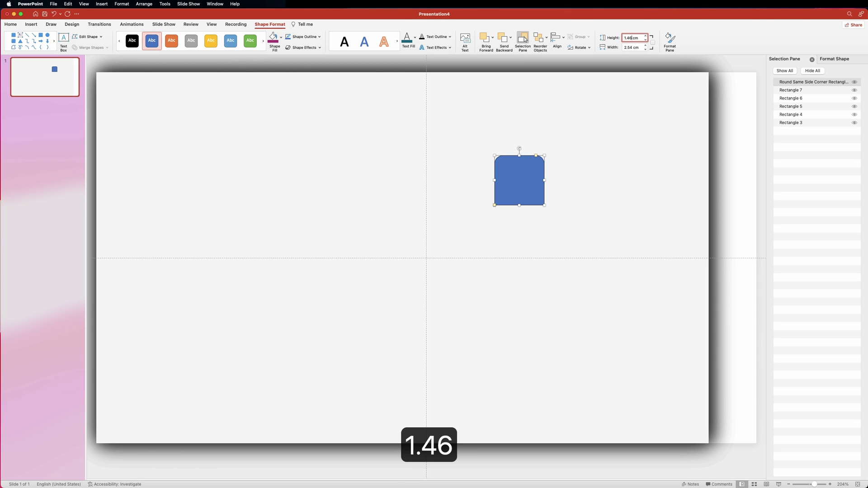
double_click(632, 47)
text(4.5)
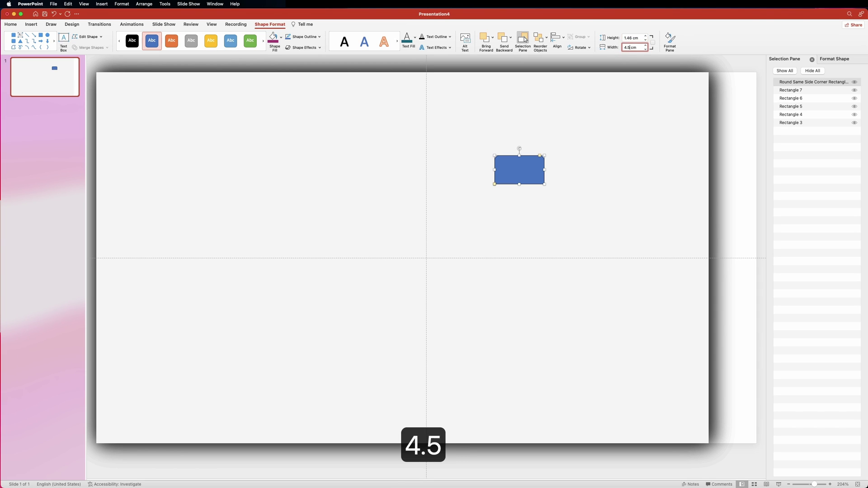
key(Return)
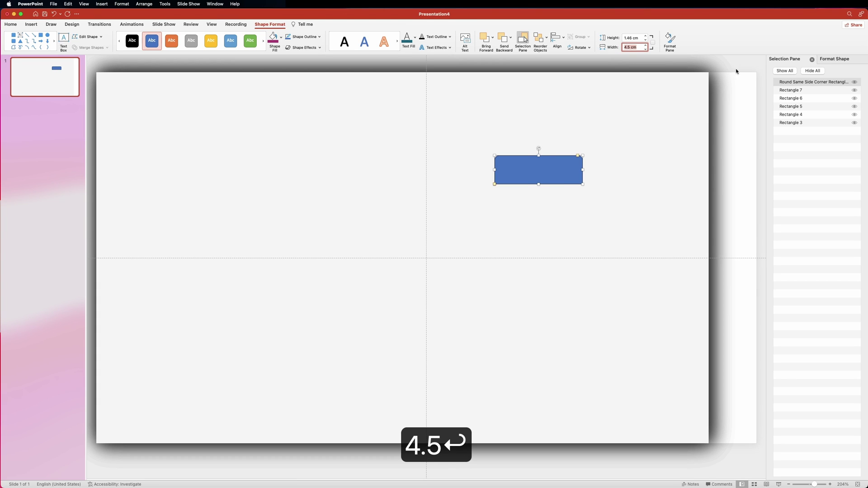
click(833, 59)
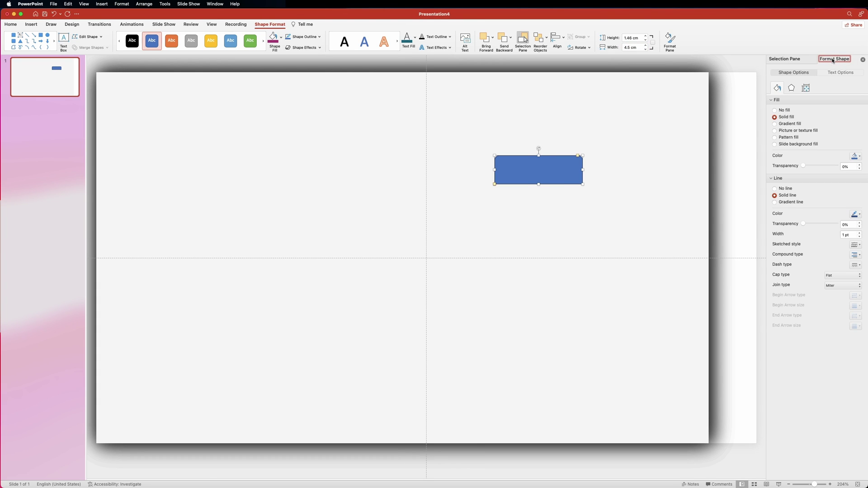
click(774, 189)
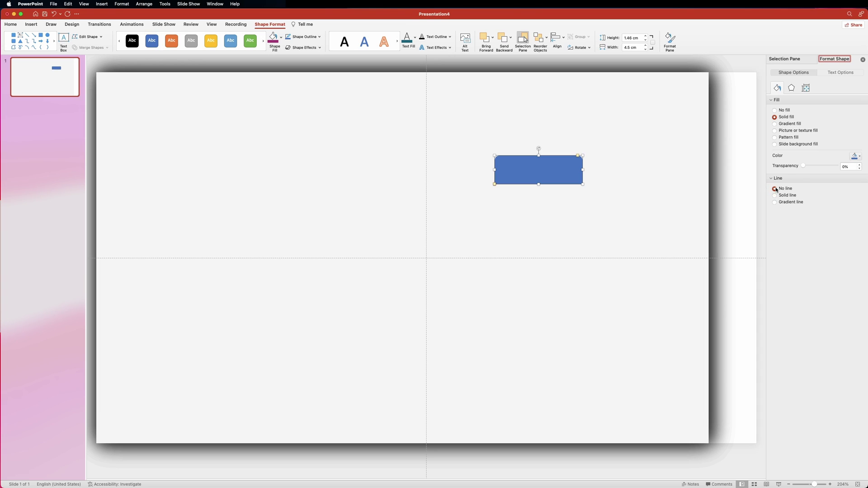
- Fill the tab shape with the custom hex colour 31b7c6
click(857, 158)
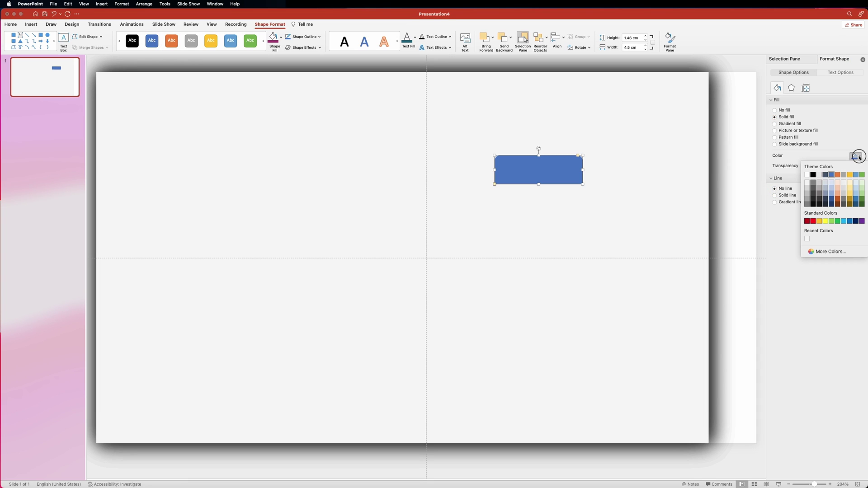
click(831, 252)
text(31b7)
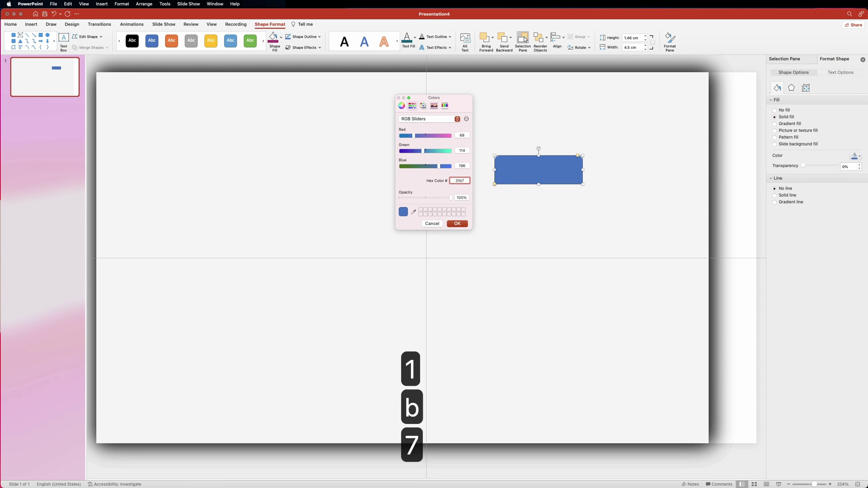
text(c6)
key(Return)
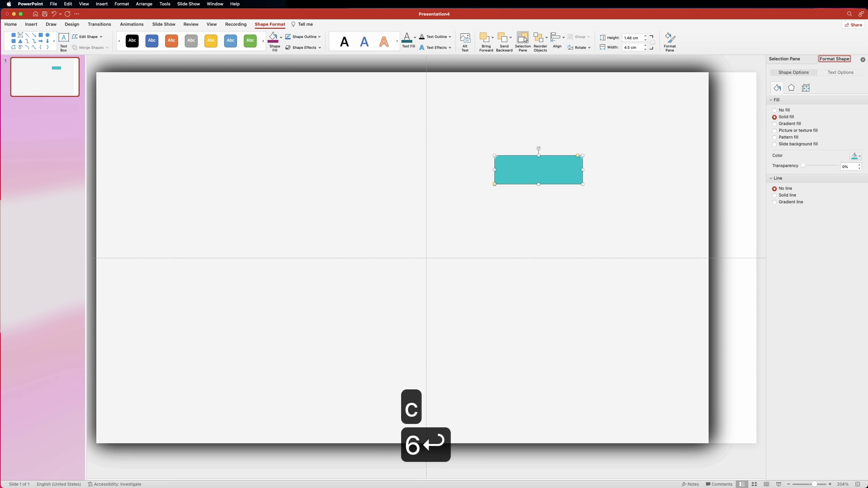
- Type 'concept' inside the teal tab and select the word
click(538, 171)
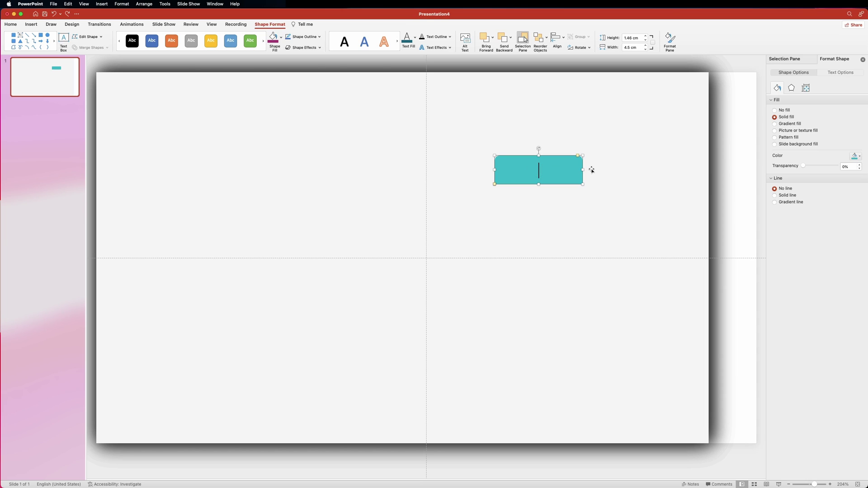
text(concept)
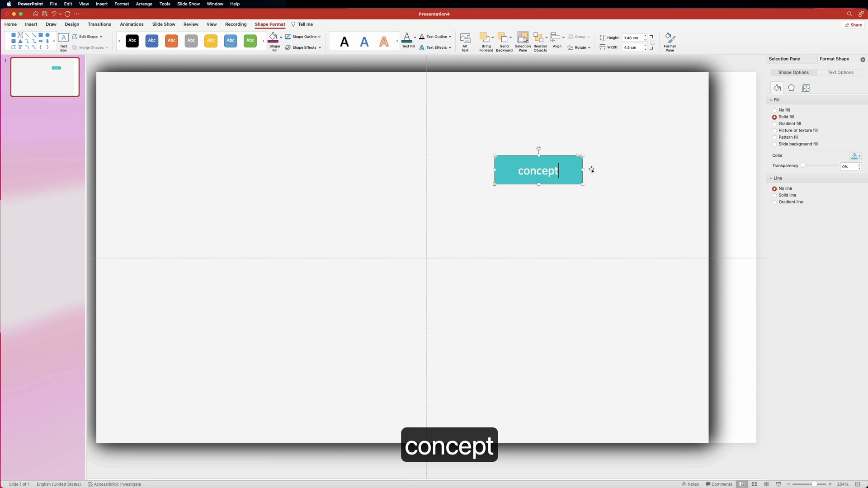
drag(560, 171, 517, 170)
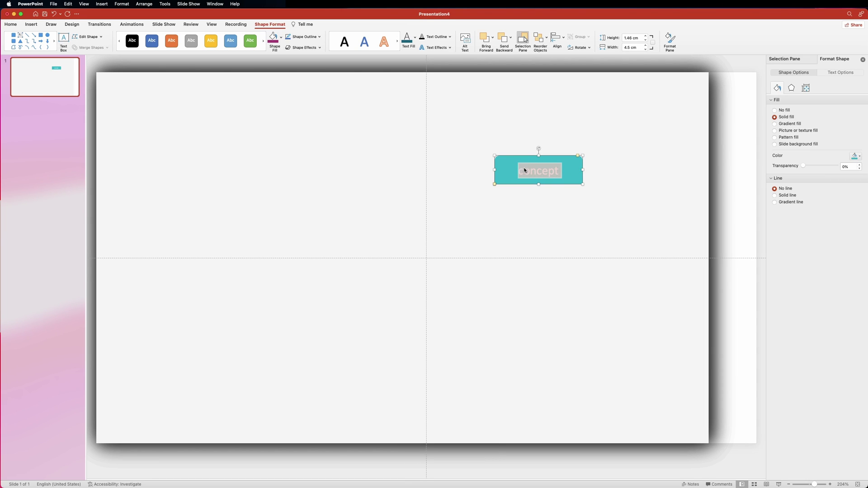
- Format the label as UPPERCASE 14 pt Poppins ExtraLight, centred in the shape
click(19, 25)
click(173, 48)
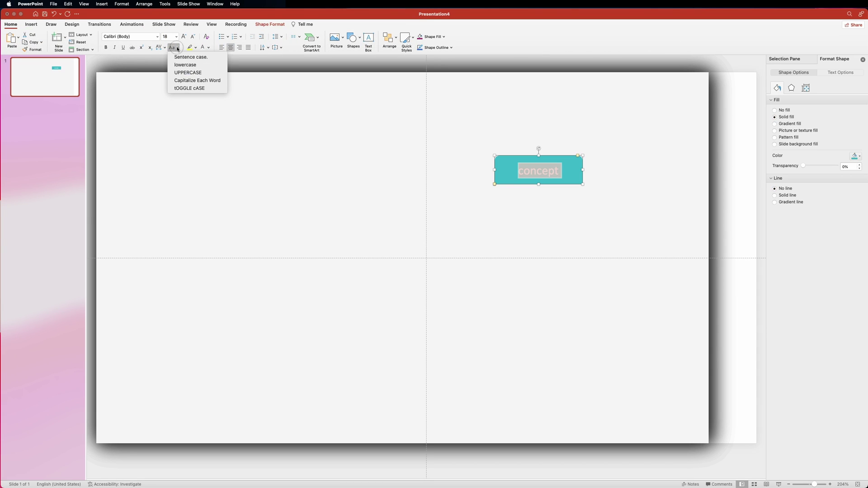
click(189, 72)
click(157, 36)
mouse_move(149, 95)
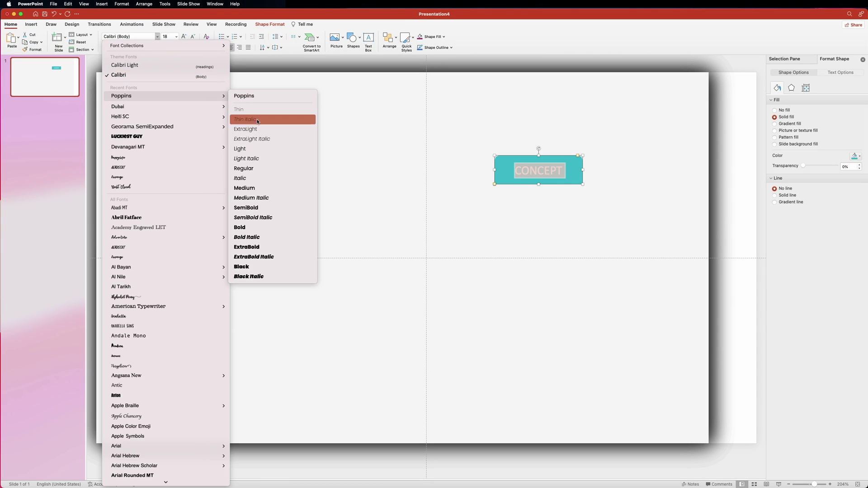
click(253, 130)
click(176, 37)
click(172, 90)
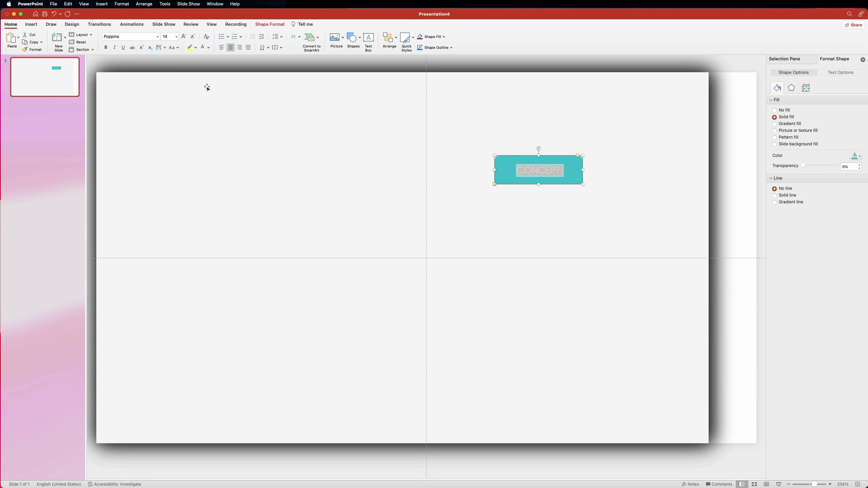
click(230, 47)
- Drag the adjustment handle for rounder corners, then rotate the tab 90° upright
drag(577, 156, 570, 157)
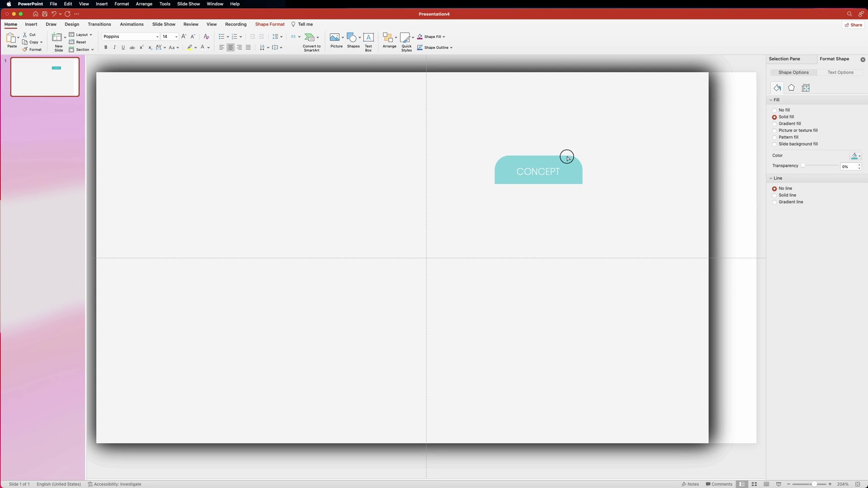
click(567, 157)
click(569, 155)
click(567, 156)
drag(539, 148, 553, 170)
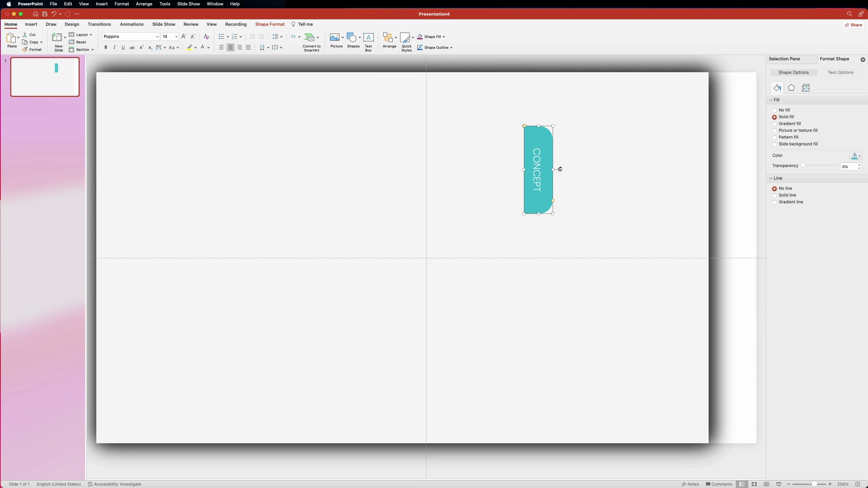
- Give the CONCEPT tab an outer shadow with 80% transparency and 95% size
click(792, 88)
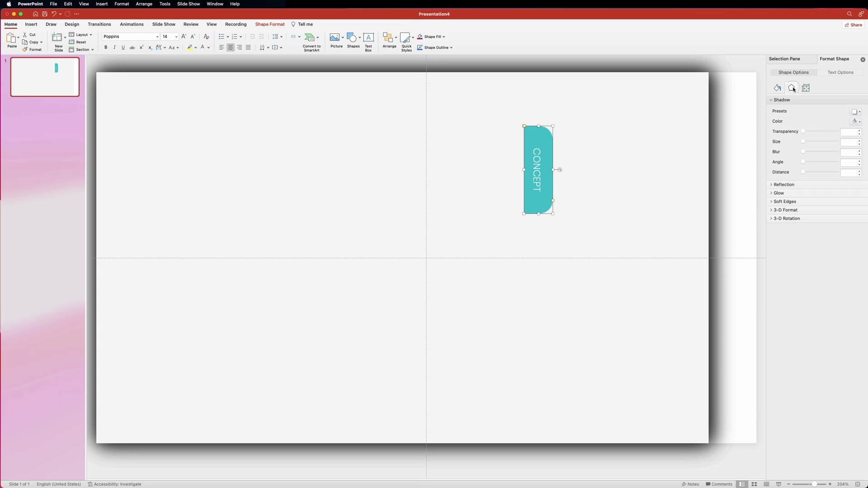
click(855, 113)
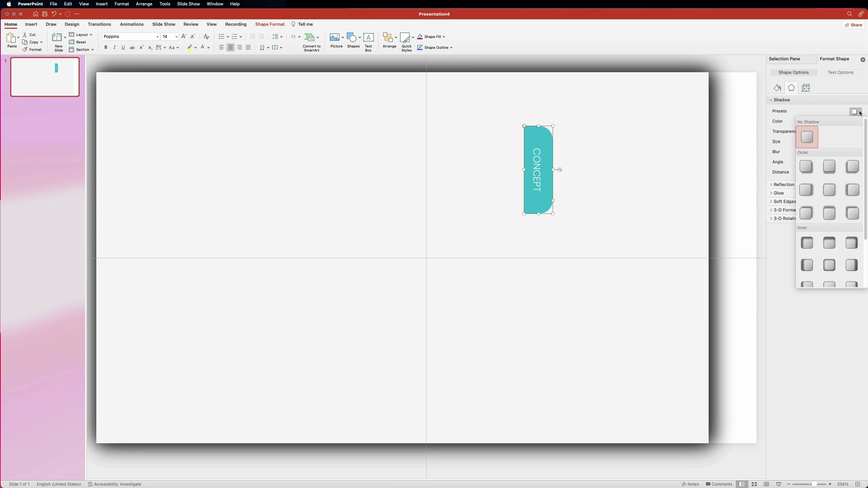
click(830, 212)
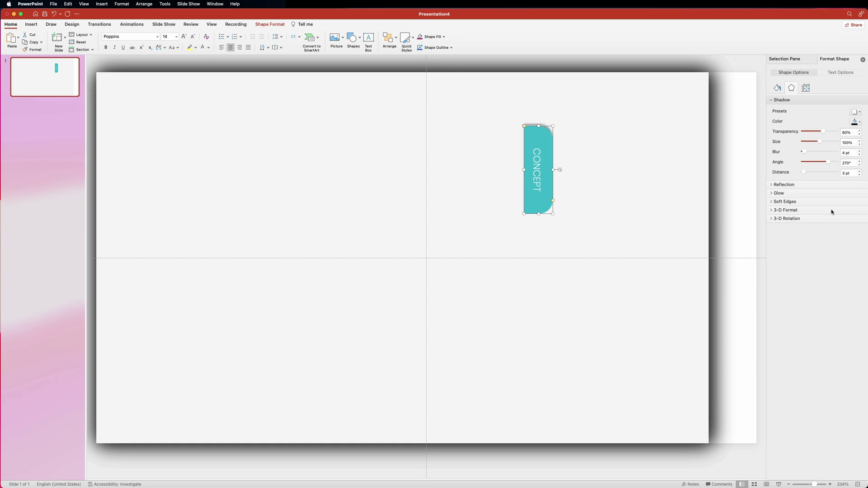
double_click(846, 133)
text(80)
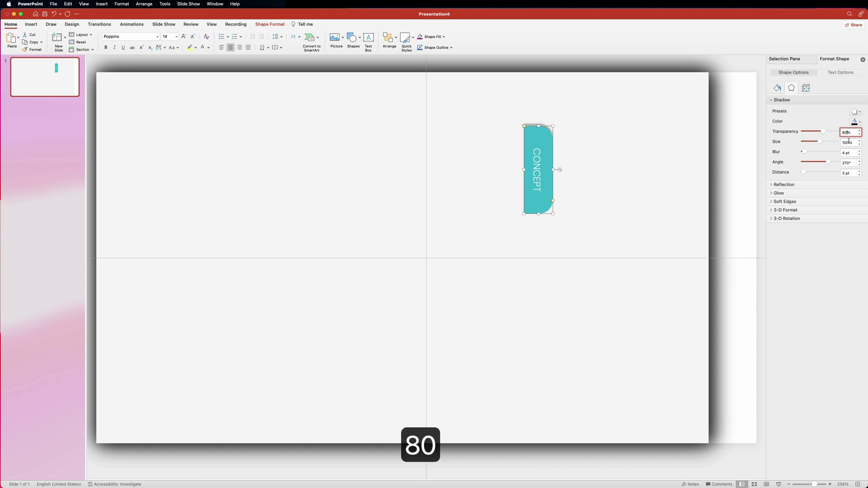
double_click(846, 143)
text(9)
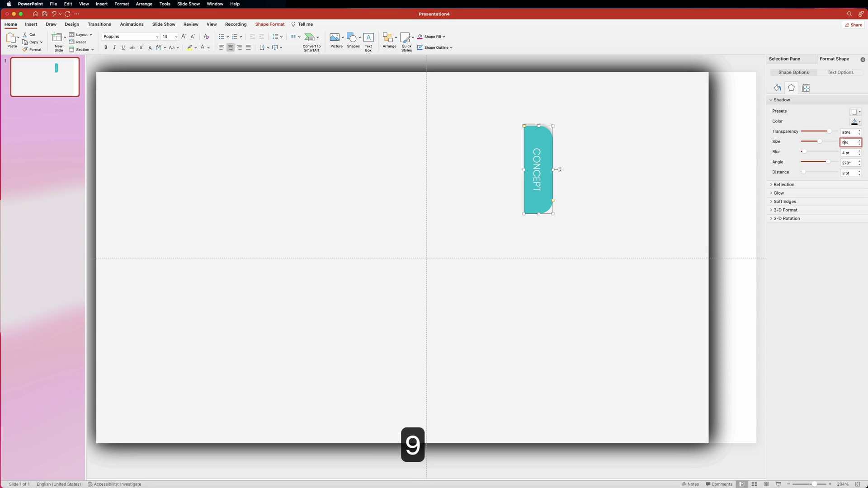
text(5)
- Set the tab shadow's blur to 16 pt, angle to 260° and distance to 10 pt
double_click(843, 153)
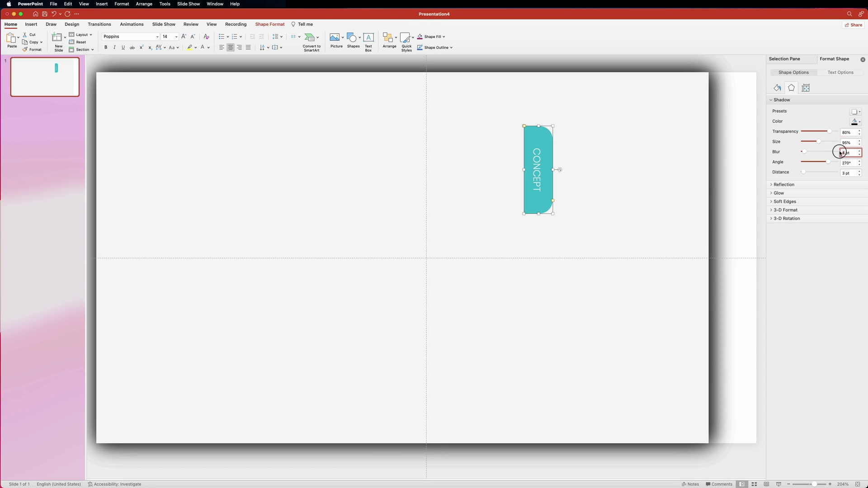
text(16)
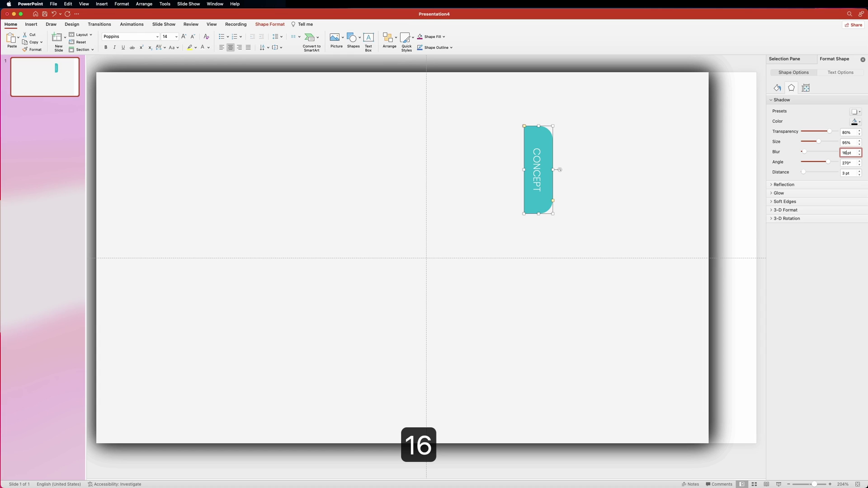
double_click(848, 163)
text(260)
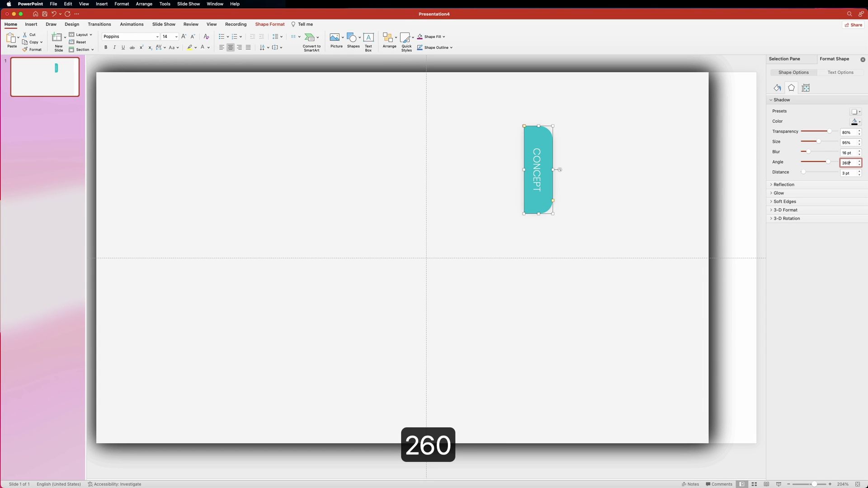
click(859, 171)
click(859, 170)
click(860, 171)
click(859, 171)
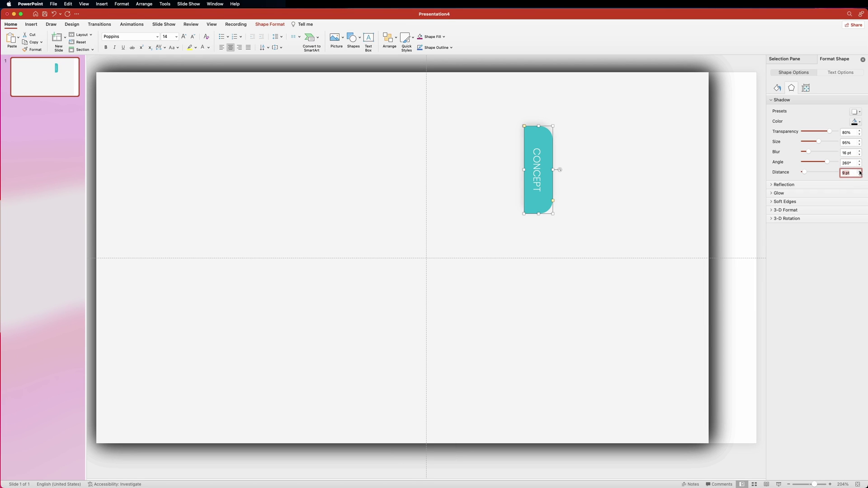
click(859, 171)
click(745, 127)
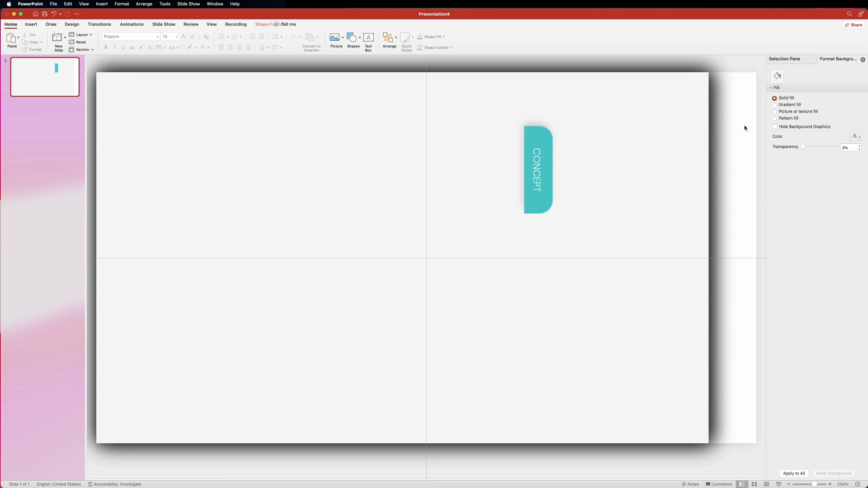
- Place the teal CONCEPT tab at the slide's top-right corner and duplicate it downward along the right edge
click(548, 135)
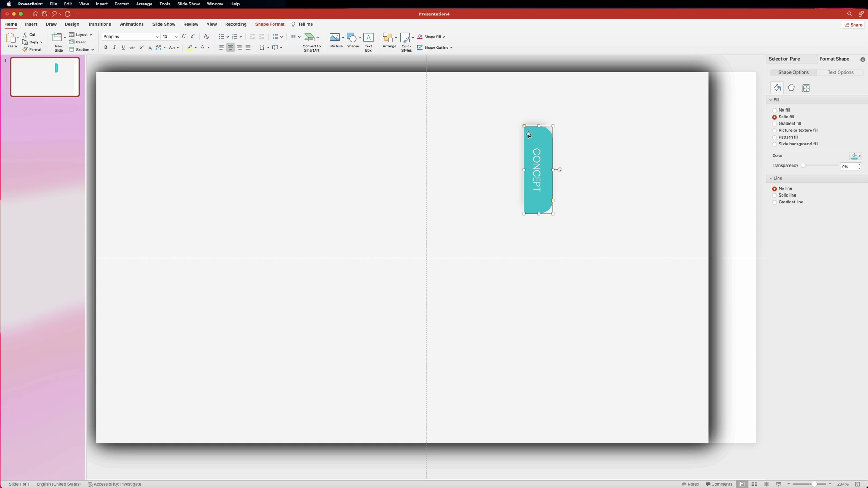
drag(527, 135, 713, 80)
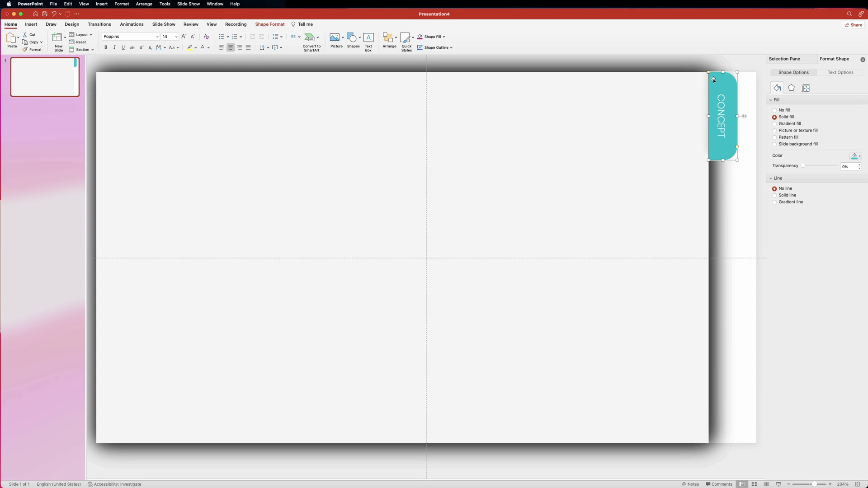
click(714, 79)
drag(714, 79, 712, 361)
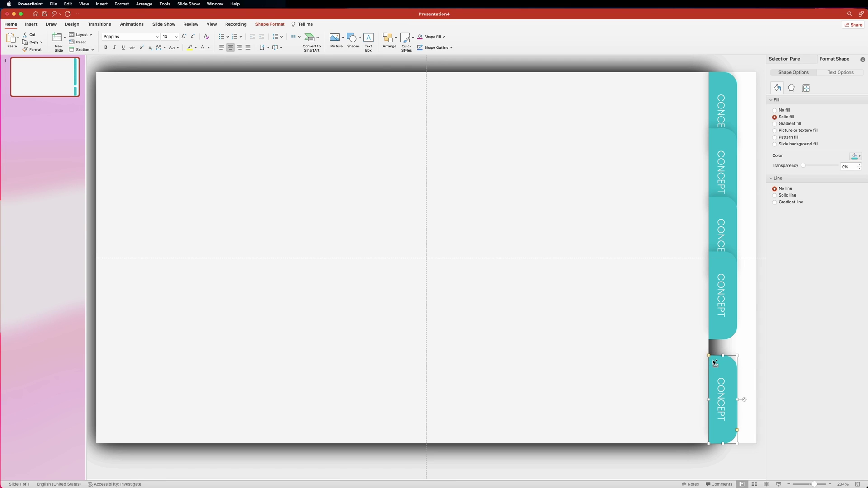
- Select all five CONCEPT tabs and distribute them vertically down the right edge
shift+click(727, 271)
shift+click(728, 209)
shift+click(729, 147)
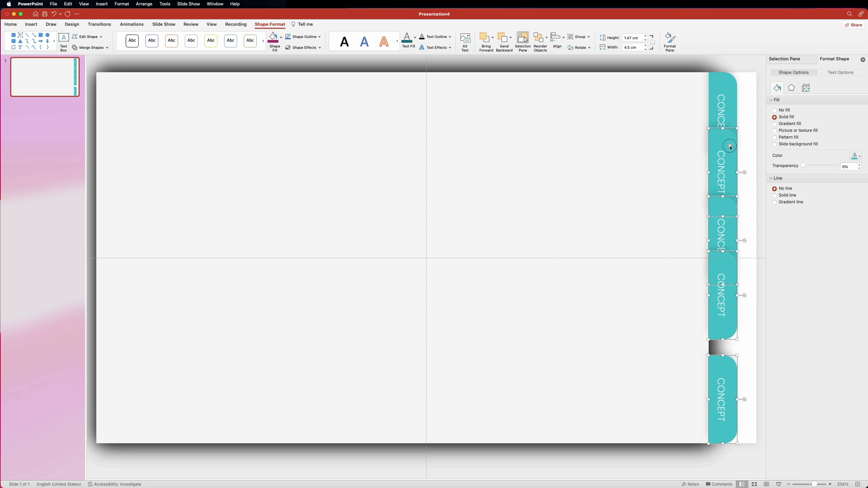
shift+click(728, 83)
click(565, 41)
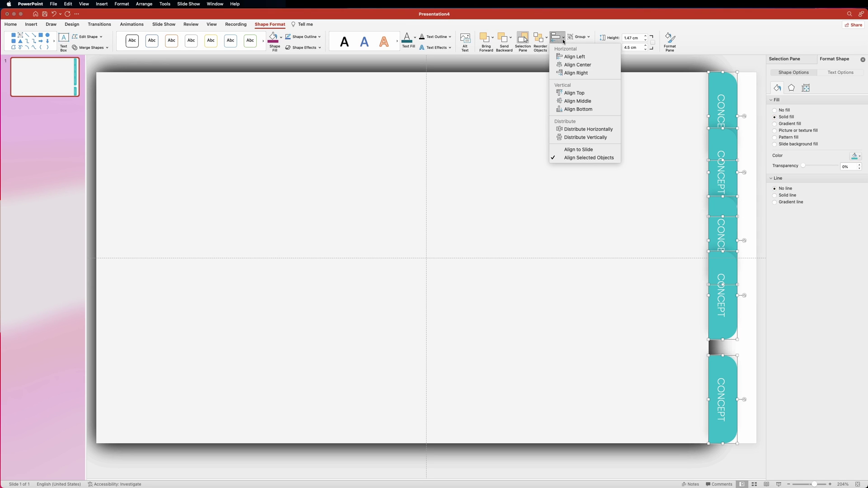
click(589, 138)
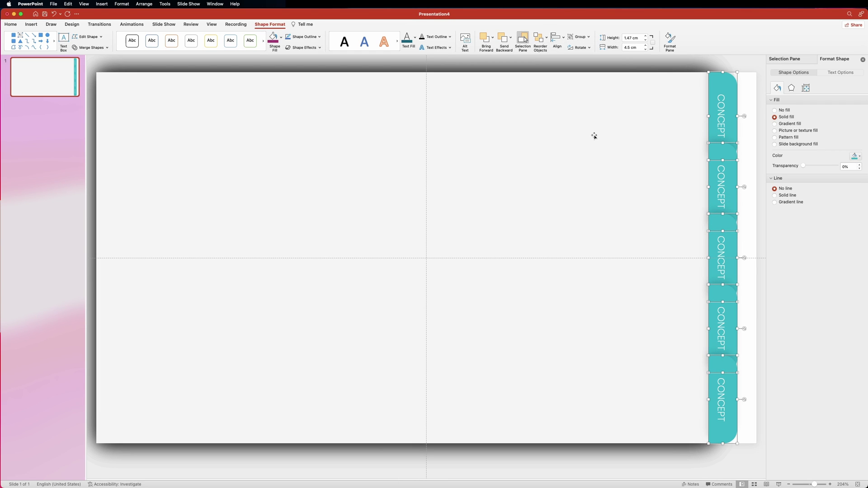
- Replace the lower four tab labels with strategy, goals, development and result
double_click(722, 177)
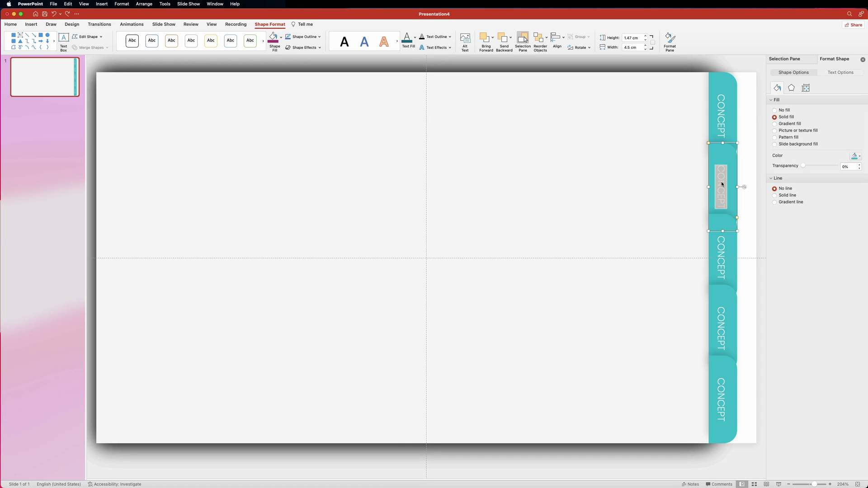
text(strategy)
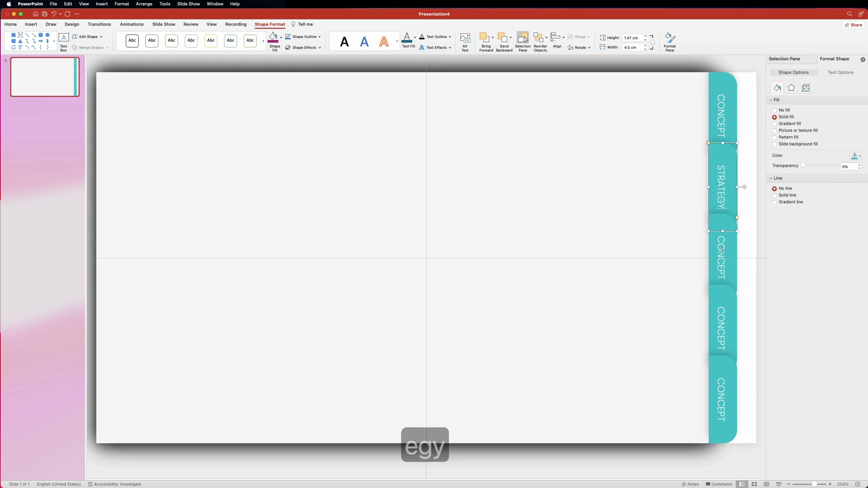
double_click(722, 251)
text(goals)
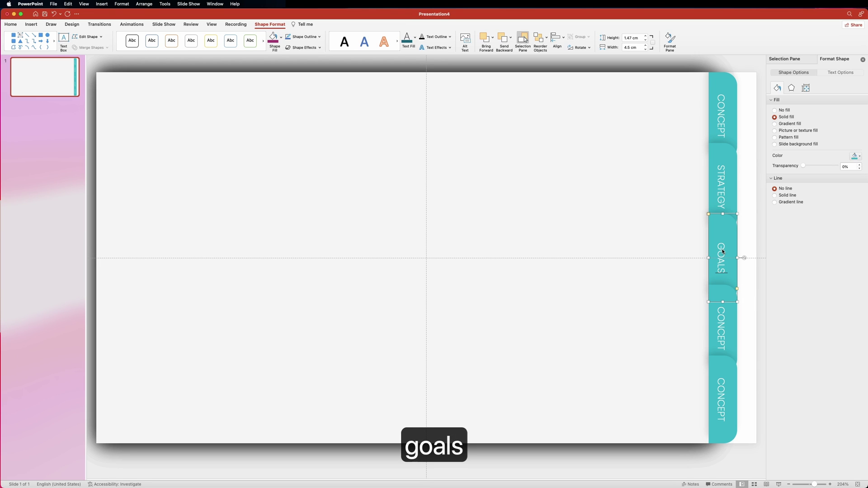
double_click(720, 324)
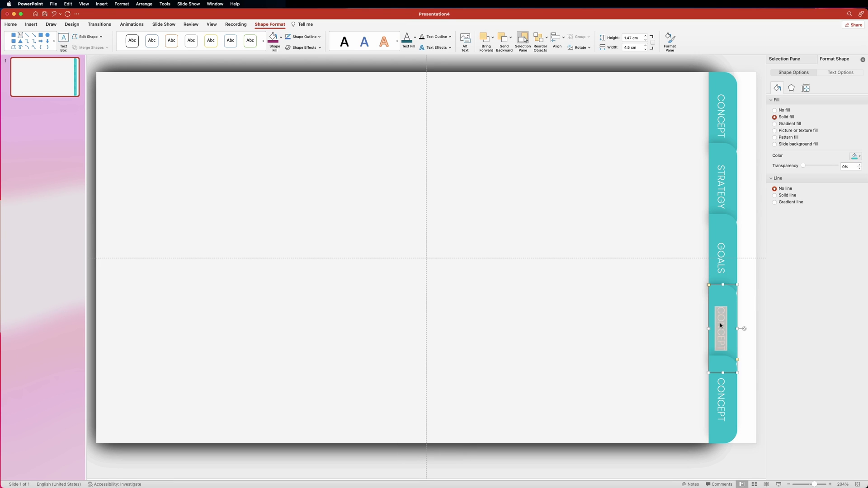
text(development)
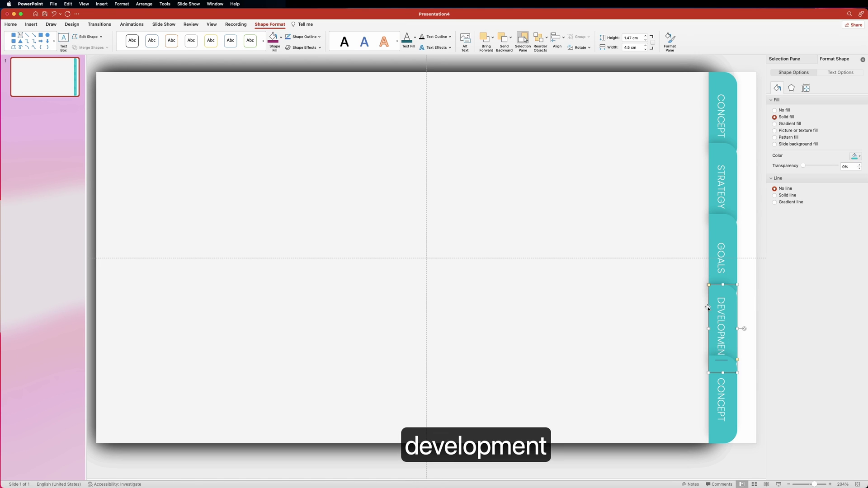
double_click(721, 397)
text(result)
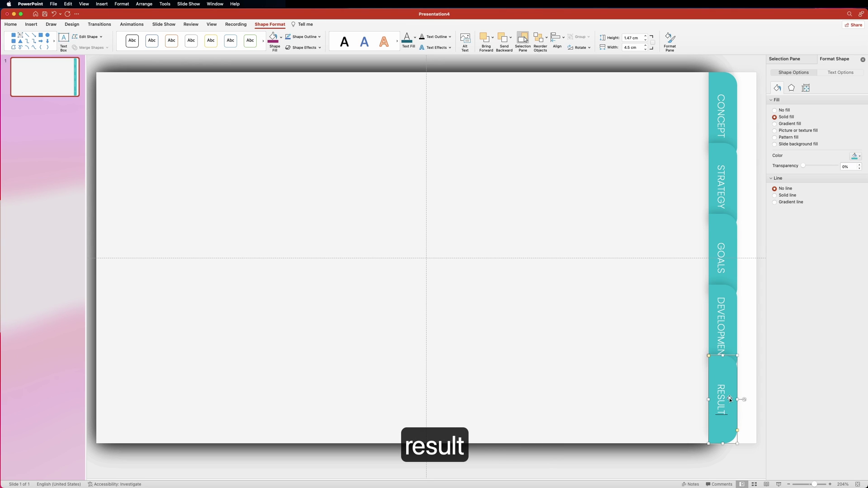
click(729, 152)
- Fill the STRATEGY tab with lime green A8CC2B and the GOALS tab with orange FFAC30
click(855, 156)
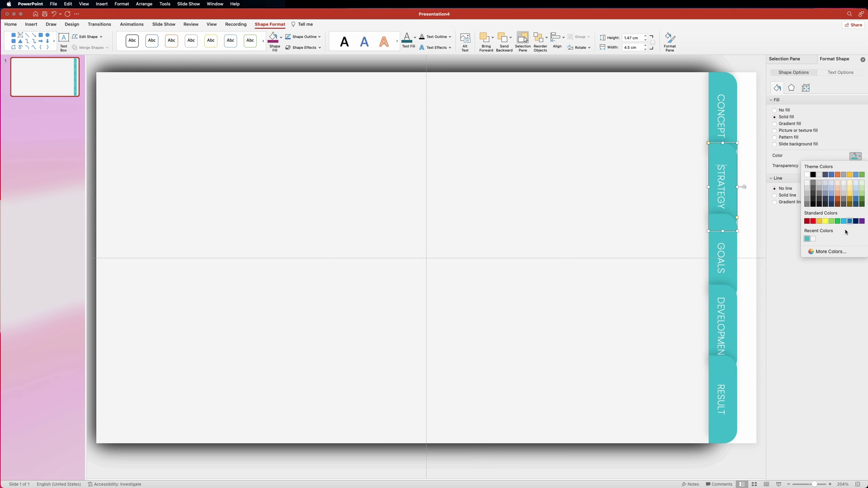
click(829, 250)
text(a8cc2b)
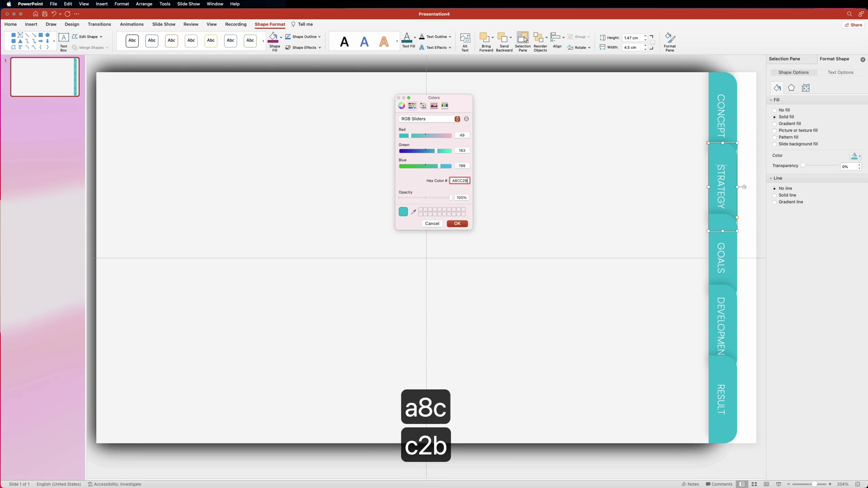
click(457, 224)
click(735, 252)
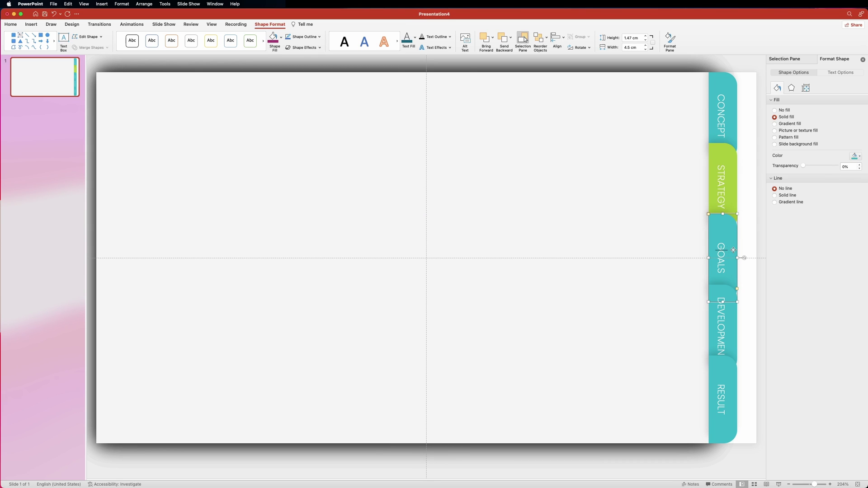
click(856, 155)
click(829, 251)
text(ffac3)
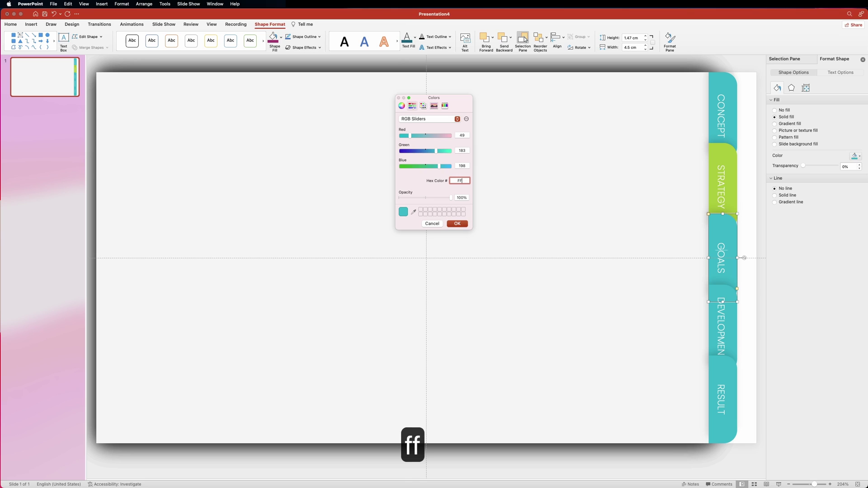
text(0)
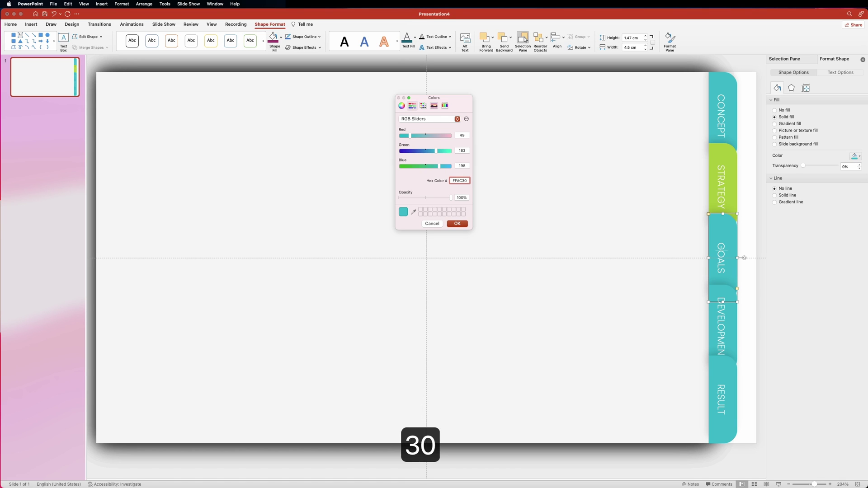
click(457, 224)
- Fill the DEVELOPMENT tab with red EC4947 and the RESULT tab with magenta A73472
click(733, 319)
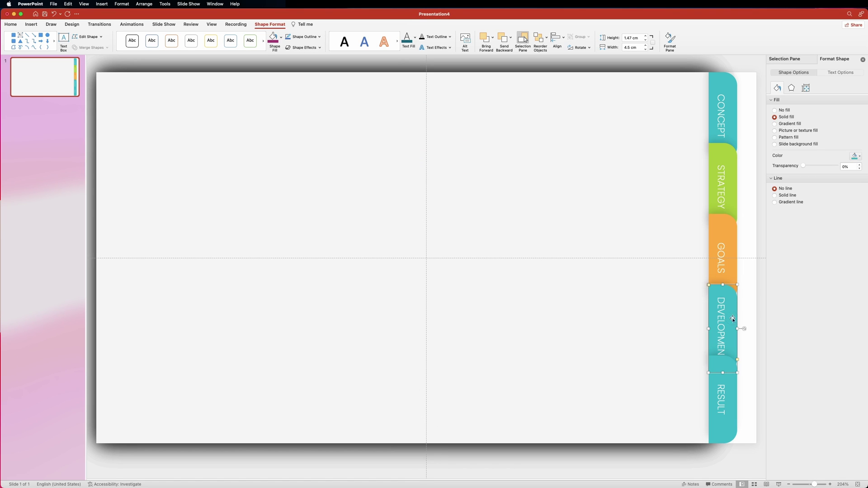
click(860, 157)
click(829, 250)
text(ec4)
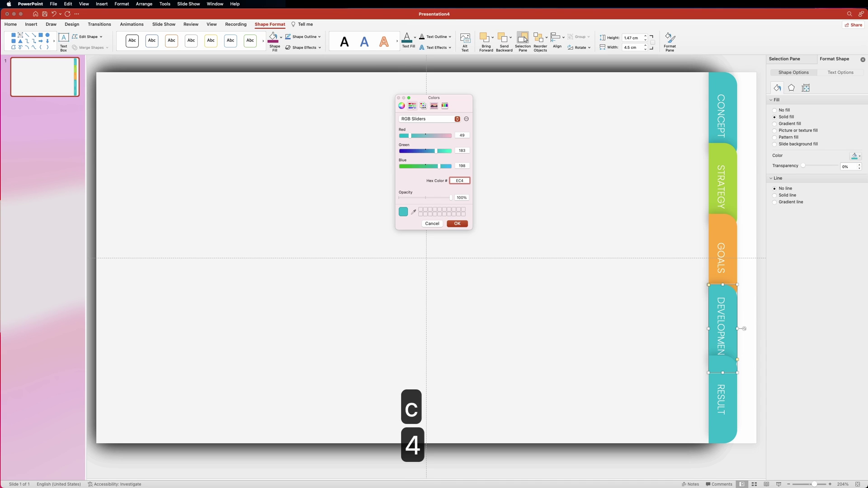
text(947)
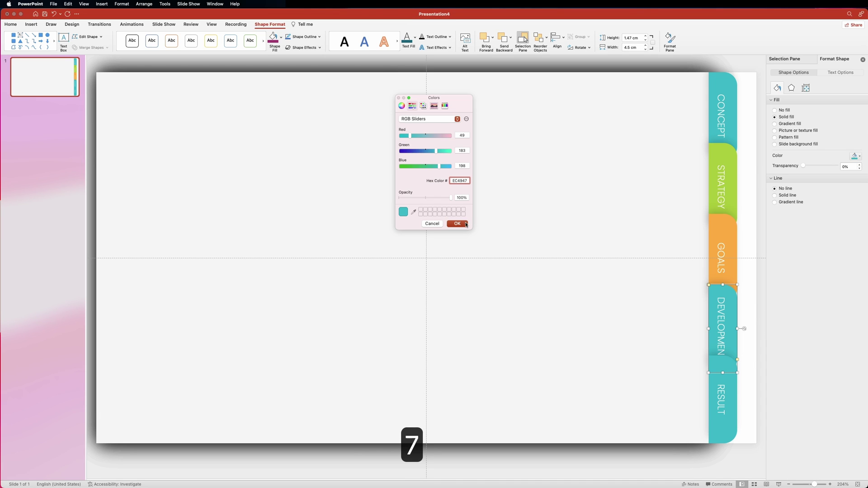
click(466, 224)
click(732, 384)
click(860, 156)
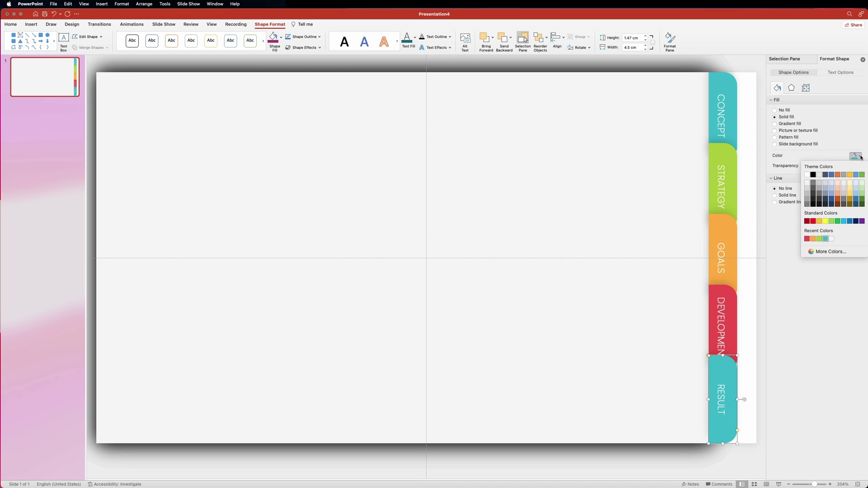
click(829, 252)
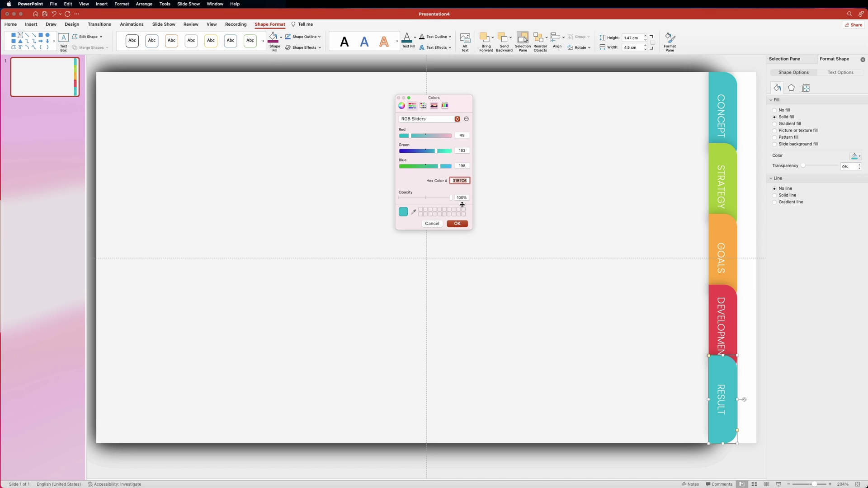
text(a73472)
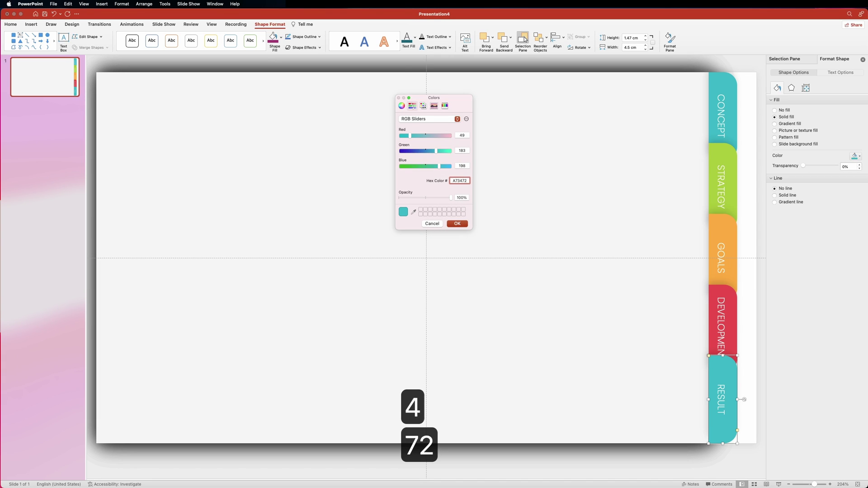
click(460, 223)
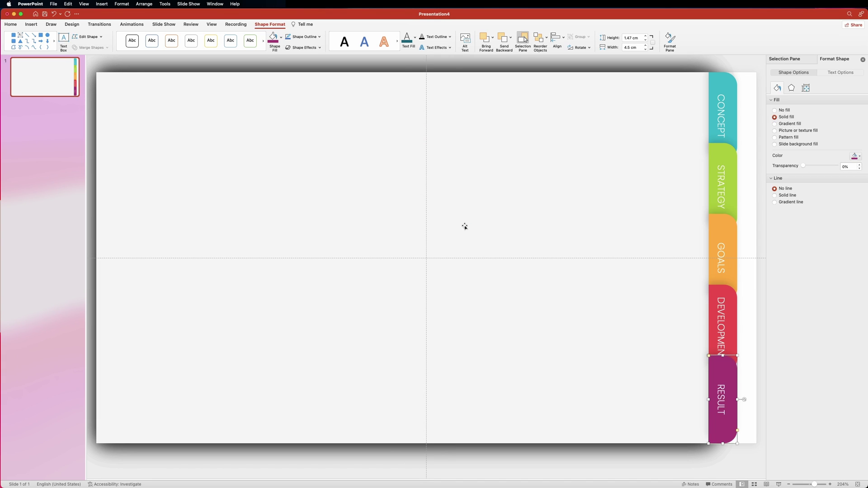
- In the Selection Pane, group three tab shapes with Rectangles 7, 6 and 5
click(792, 60)
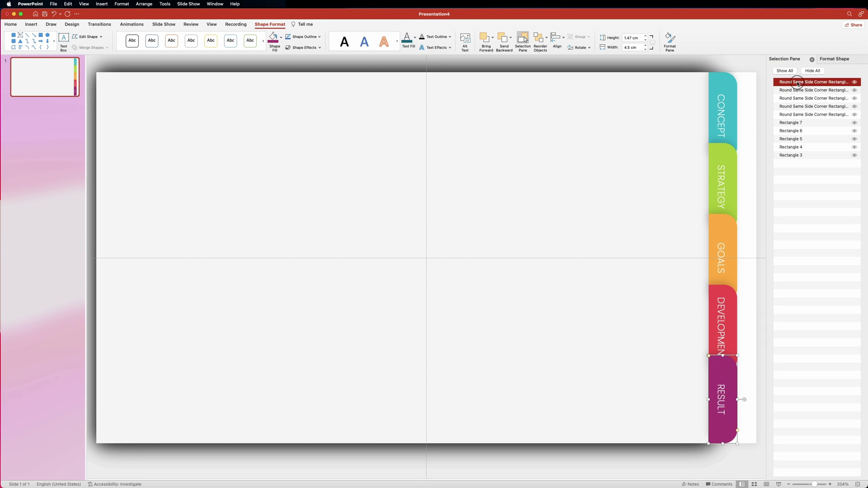
super+click(799, 124)
key(alt+super+g)
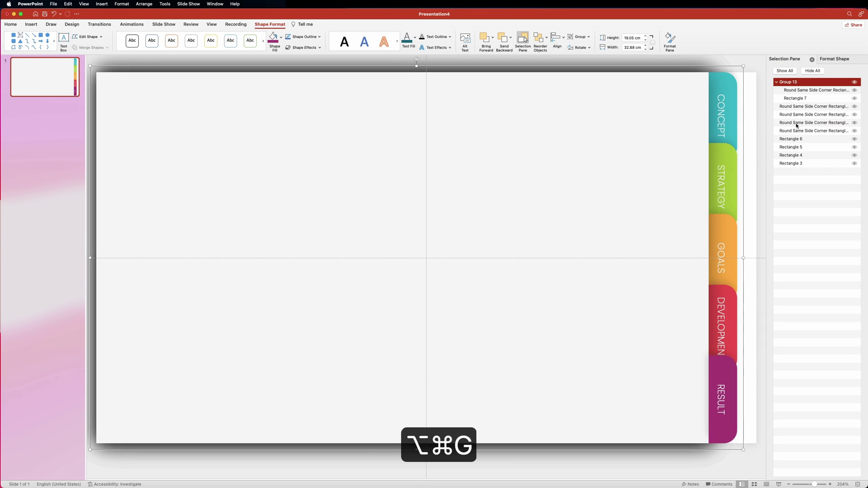
click(792, 107)
super+click(791, 139)
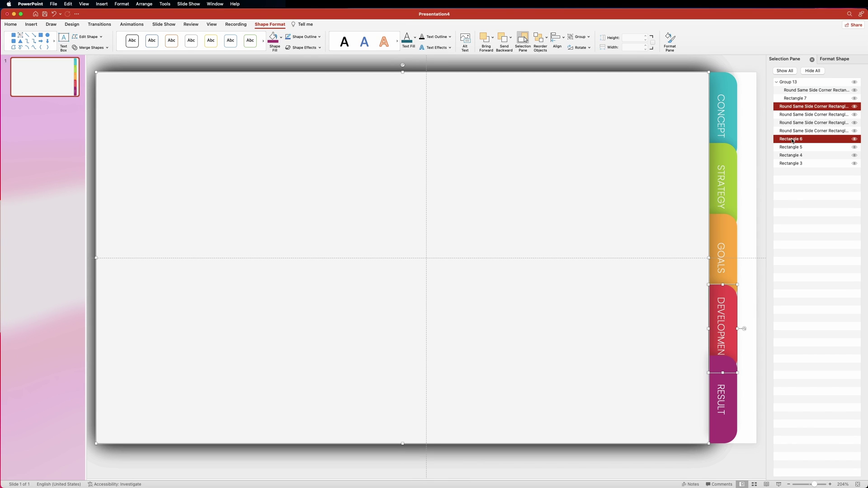
key(alt+super+g)
click(794, 131)
super+click(795, 156)
key(alt+super+g)
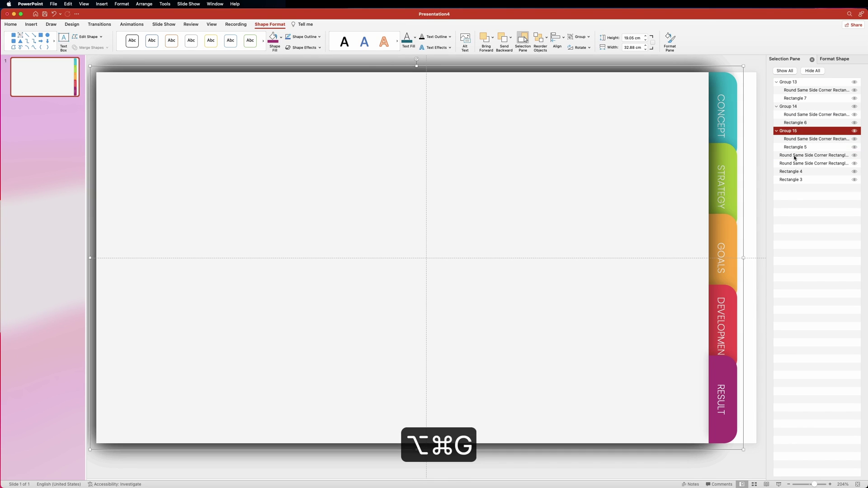
- Group the two remaining tab shapes with their matching rectangles
click(794, 156)
super+click(794, 172)
key(alt+super+g)
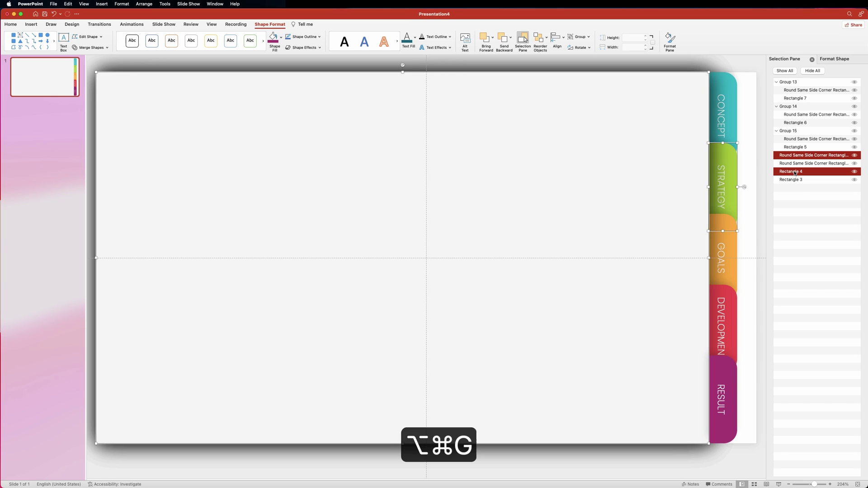
click(795, 187)
super+click(795, 180)
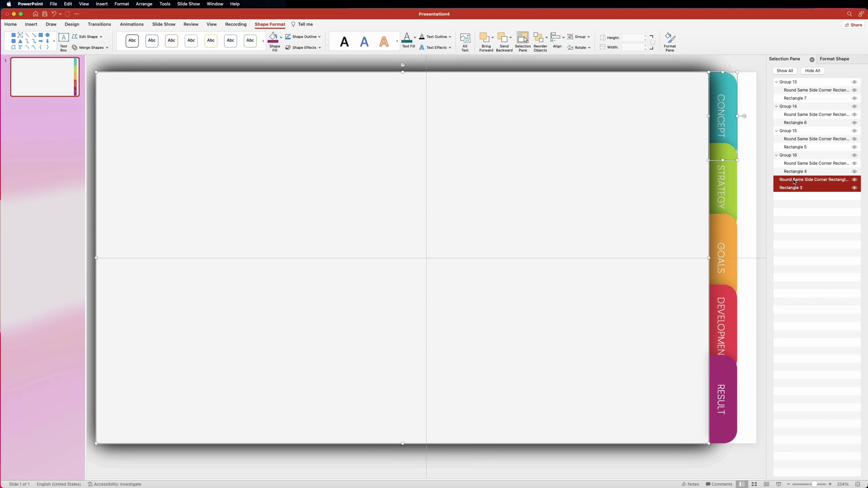
key(alt+super+g)
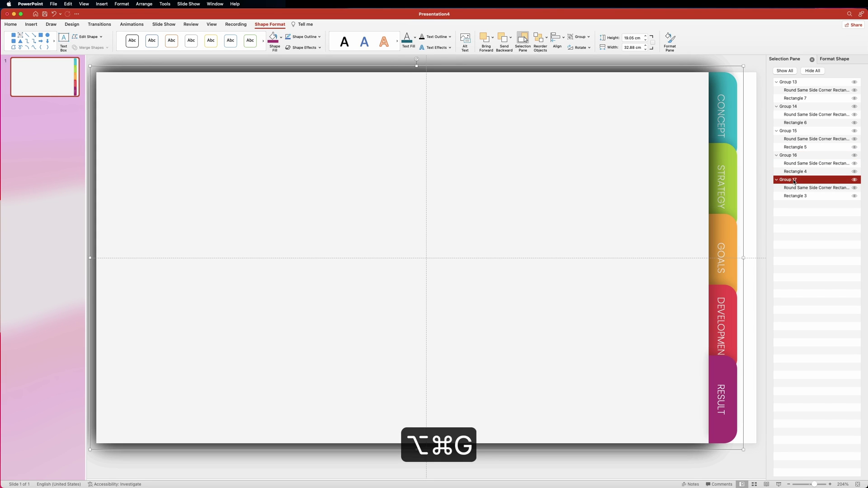
- Collapse the Group 13 through Group 17 entries in the Selection Pane
click(777, 83)
click(776, 83)
click(776, 91)
click(776, 99)
click(776, 106)
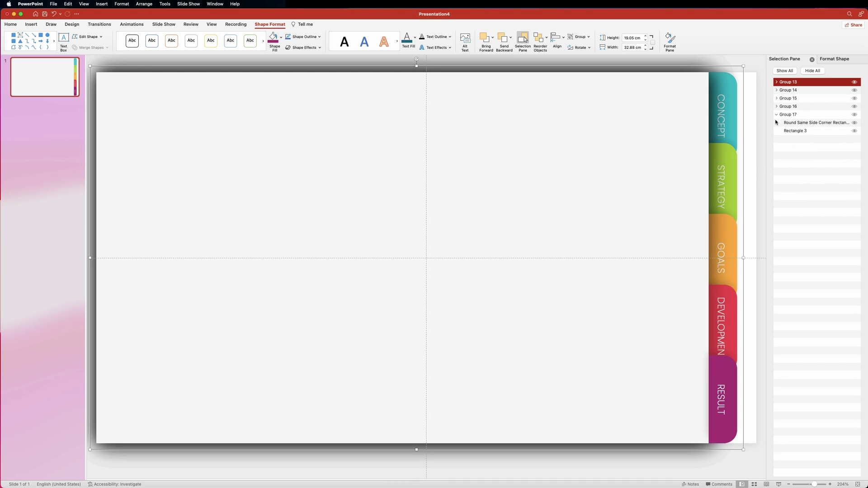
click(777, 114)
- Hide Groups 13–16, then rename the CONCEPT group tab1 and the STRATEGY group tab2
click(854, 82)
click(854, 90)
click(854, 98)
click(854, 106)
double_click(788, 114)
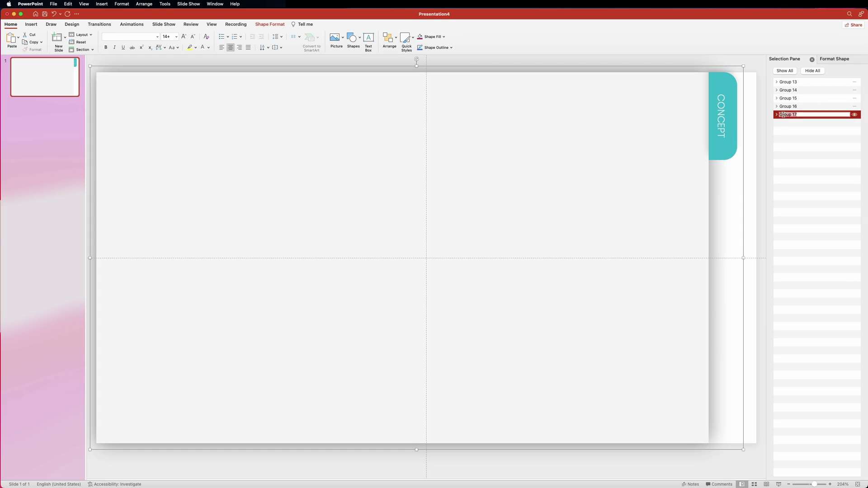
text(tab1)
double_click(791, 106)
text(tab2)
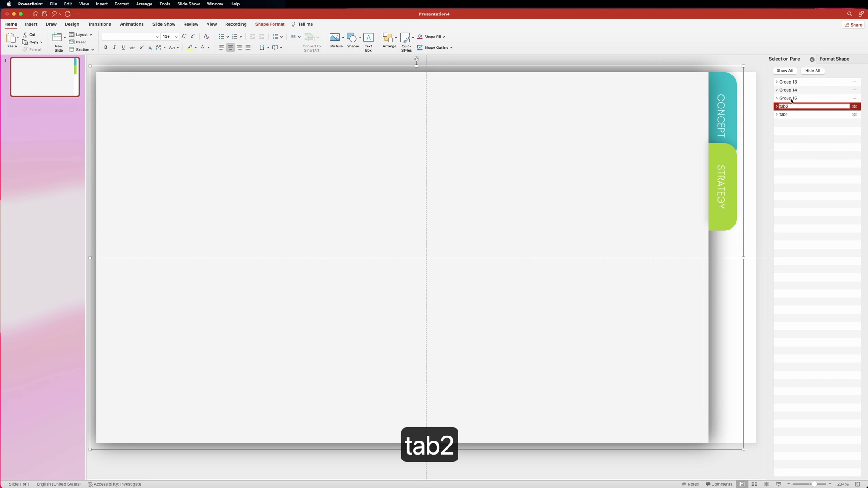
- Show GOALS again and rename the GOALS, DEVELOPMENT and RESULT groups tab3, tab4 and tab5
click(792, 100)
double_click(792, 99)
text(tab3)
double_click(791, 90)
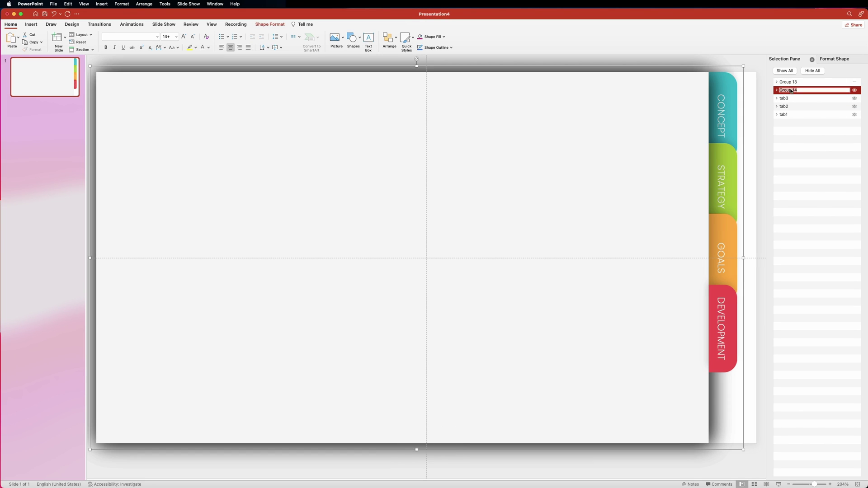
text(tab4)
double_click(790, 83)
text(tab5)
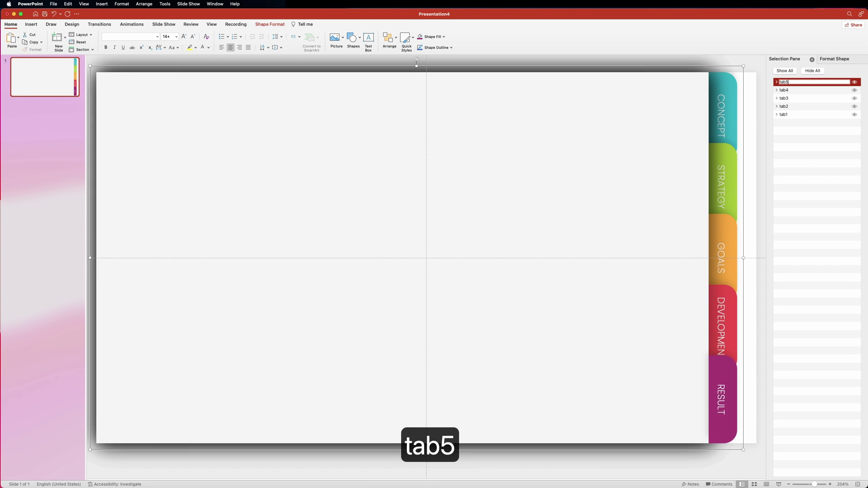
key(Return)
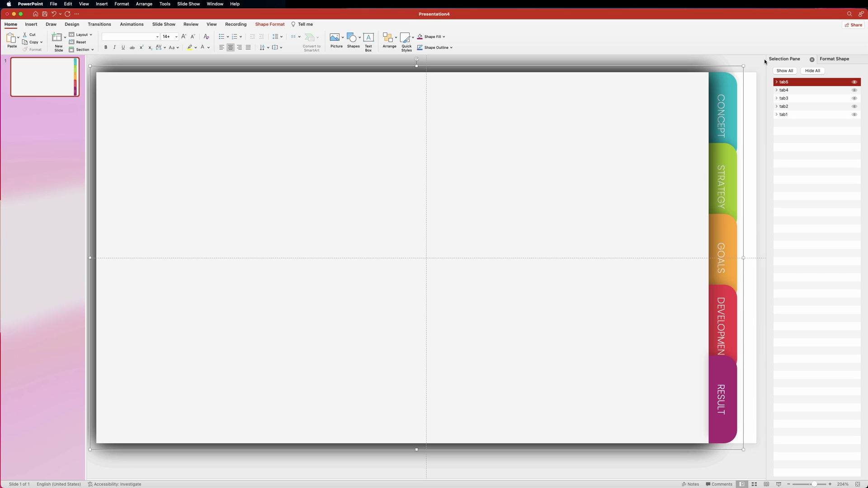
- Copy the vertical centre guide out to positions around 16.70 cm and 16.00 cm
scroll(521, 173, up, 3)
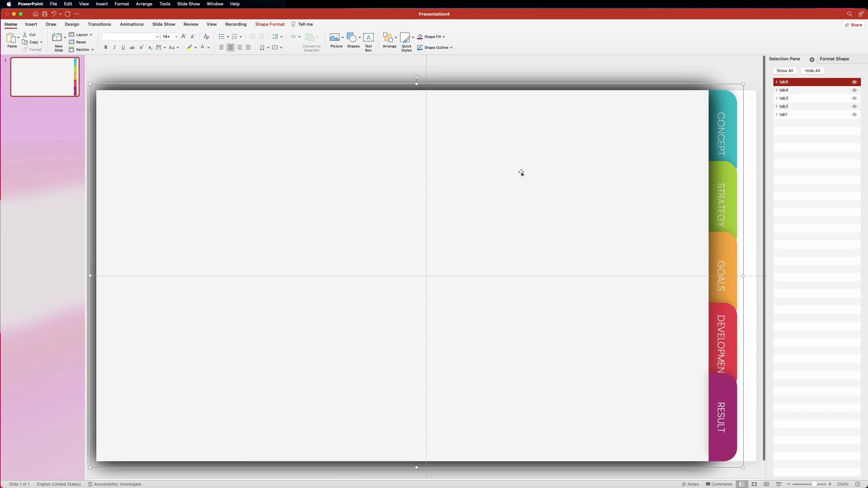
scroll(521, 173, left, 2)
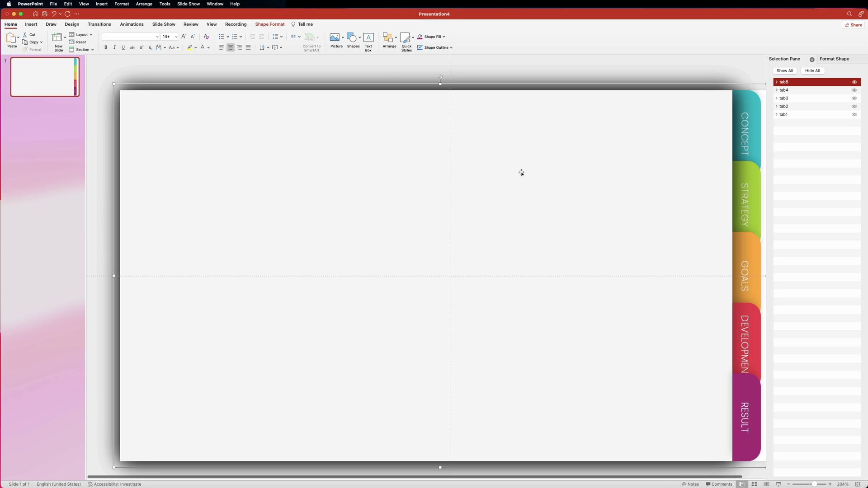
scroll(521, 173, right, 2)
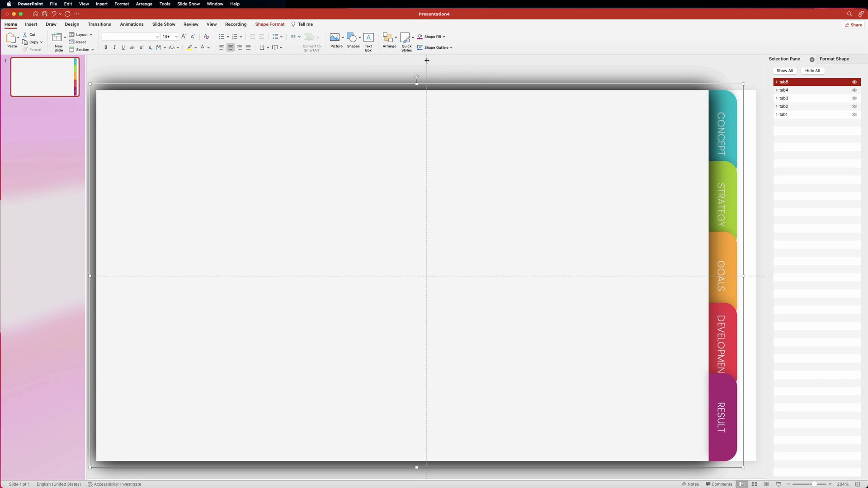
drag(426, 65, 756, 69)
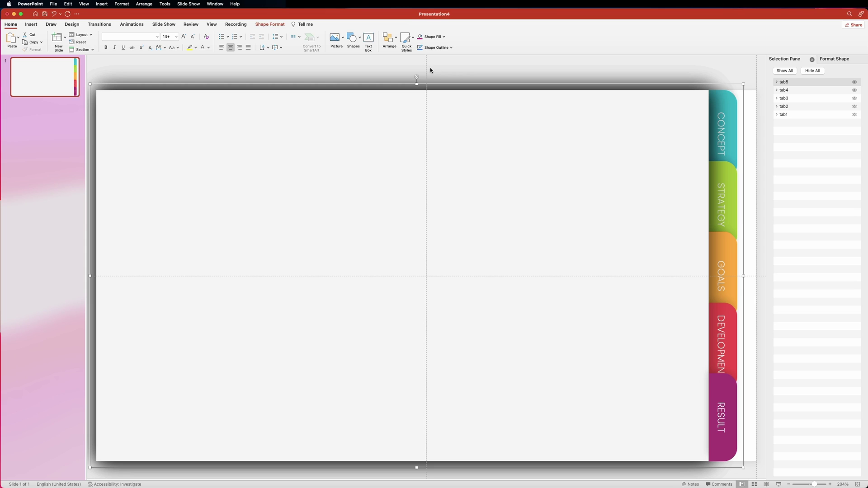
drag(426, 67, 96, 56)
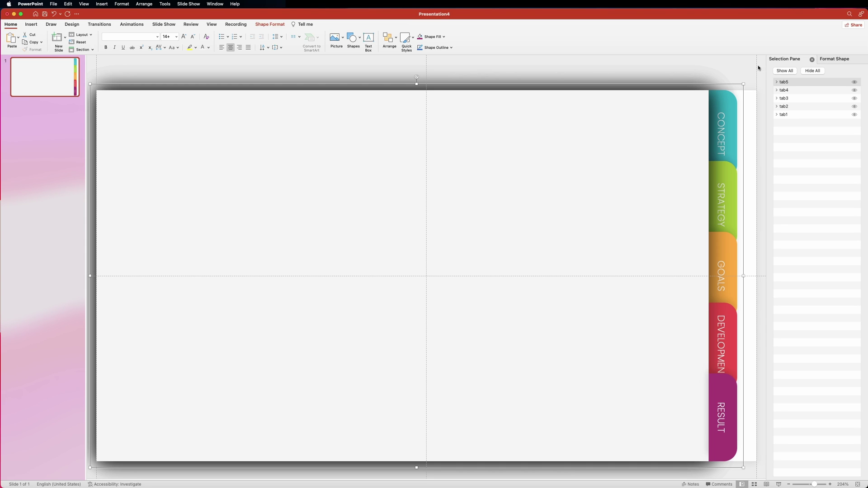
drag(756, 67, 707, 66)
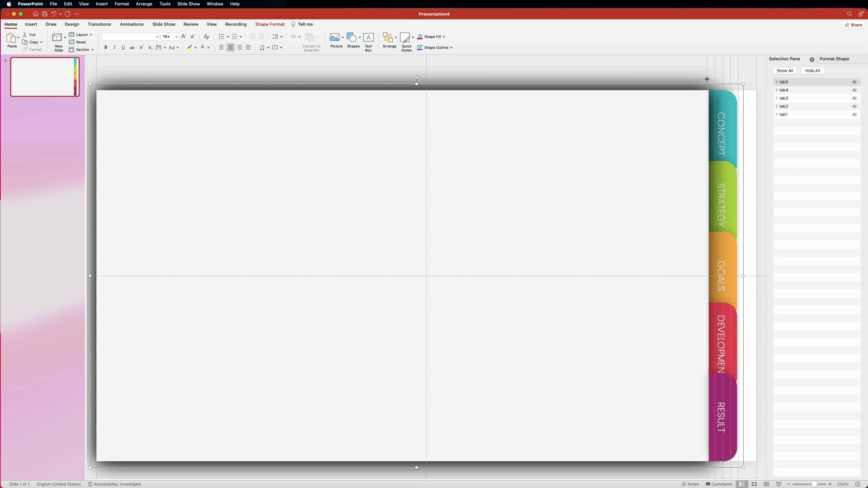
- Shift tab2–tab5 slightly left, then tab3–tab5 further to about -0.75 cm
click(789, 106)
shift+click(790, 83)
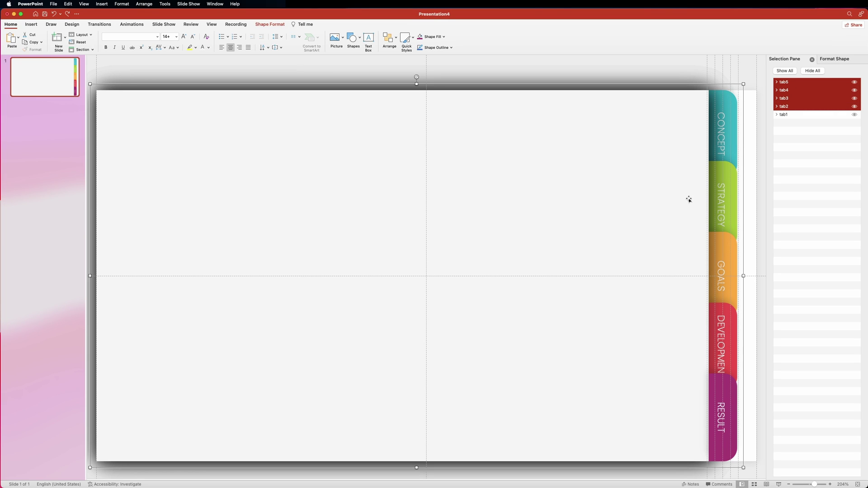
drag(687, 198, 685, 198)
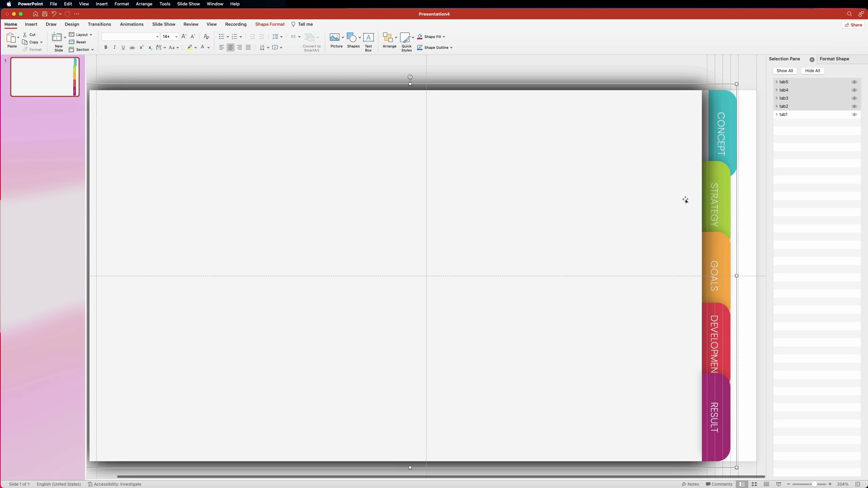
click(791, 86)
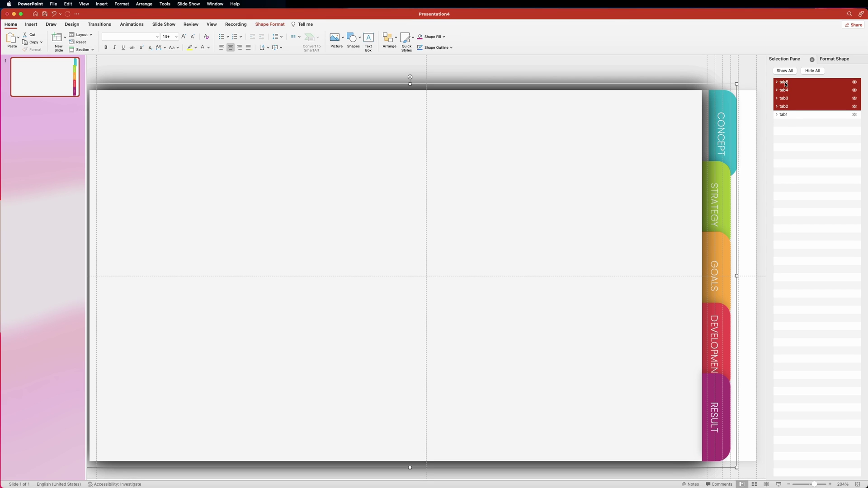
click(785, 84)
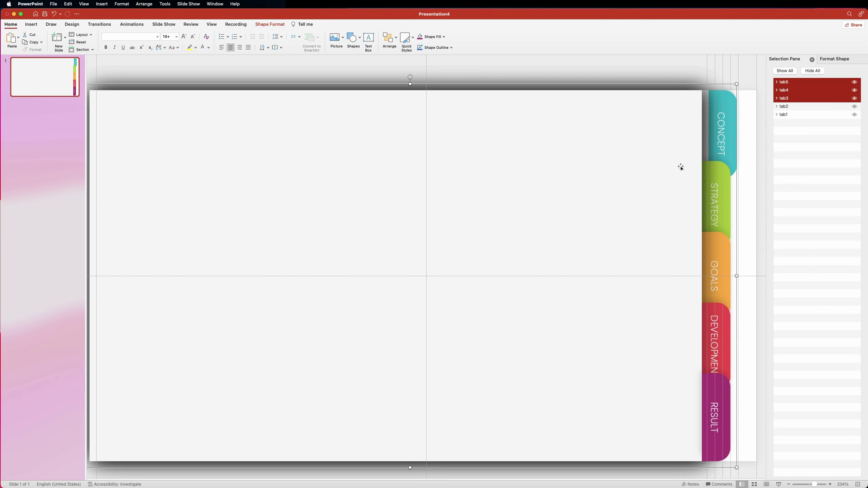
drag(679, 167, 678, 166)
drag(675, 167, 672, 167)
- Move tab4 and tab5 further left and select all five tab groups
click(787, 90)
shift+click(786, 82)
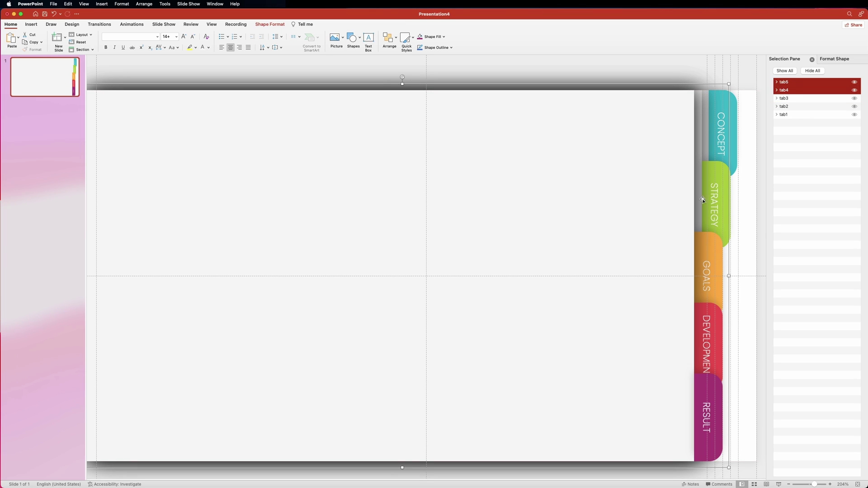
drag(684, 216, 138, 217)
click(784, 82)
shift+click(789, 116)
- Move tab1 back to the right edge, paste the CONCEPT texts, and group them with tab1
key(Escape)
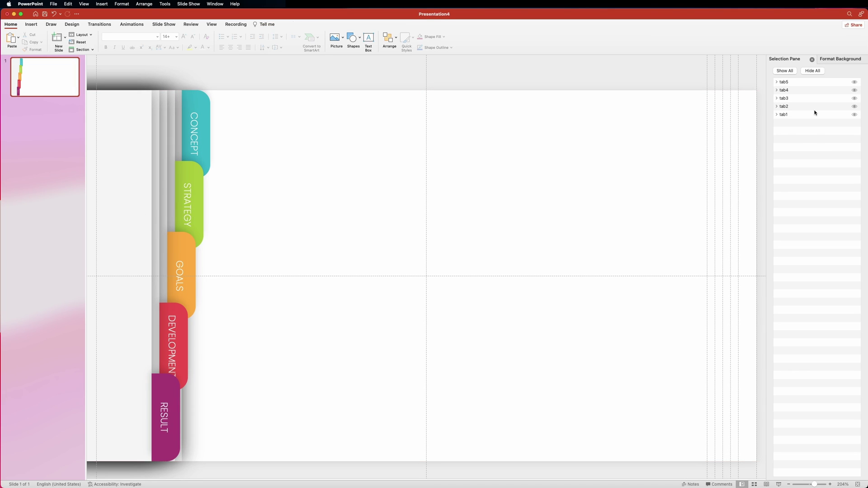
click(784, 114)
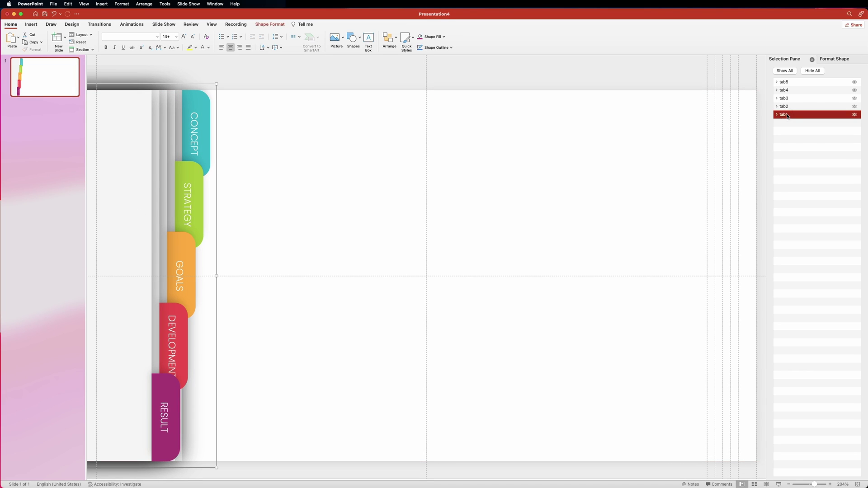
drag(212, 108, 735, 136)
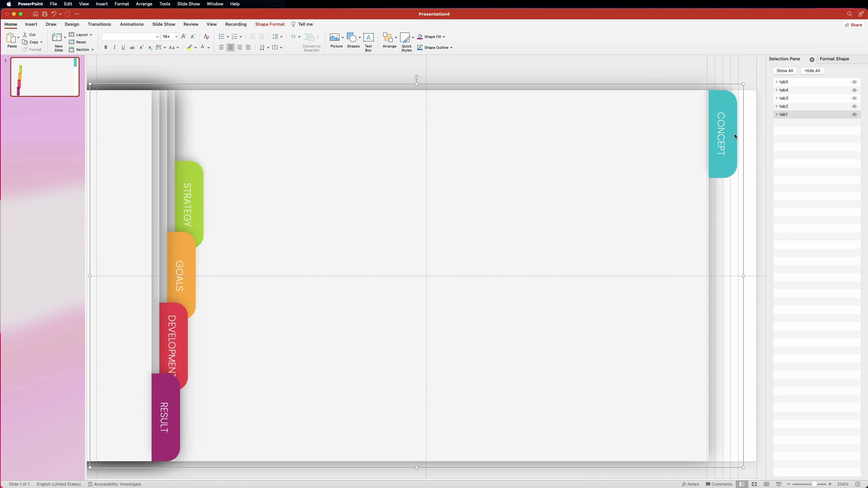
key(super+v)
shift+click(786, 106)
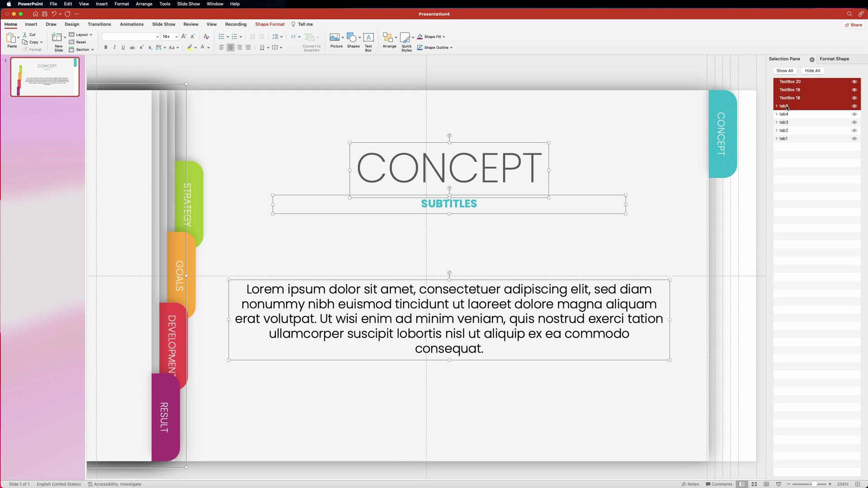
key(alt+super+g)
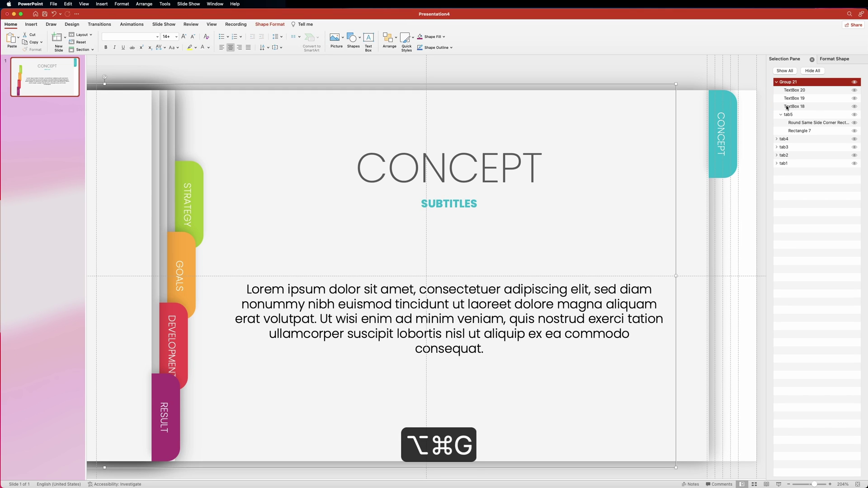
click(777, 83)
key(alt+shift+super+g)
super+click(802, 138)
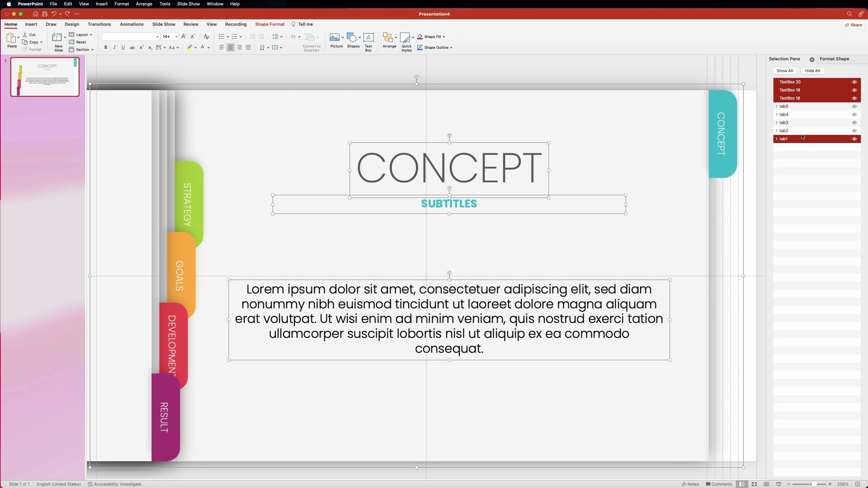
key(alt+super+g)
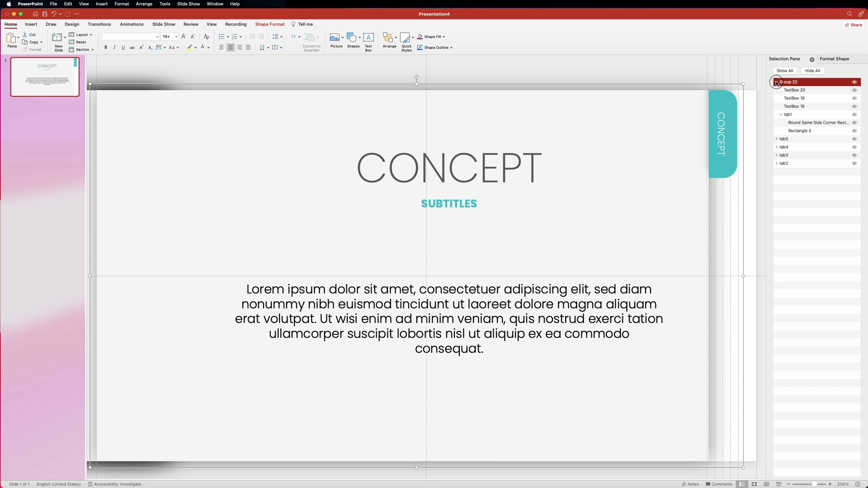
- Hide the CONCEPT group, then group the STRATEGY tab with its pasted title, subtitle and body text
click(776, 81)
click(854, 82)
click(203, 140)
drag(208, 114, 737, 156)
key(super+v)
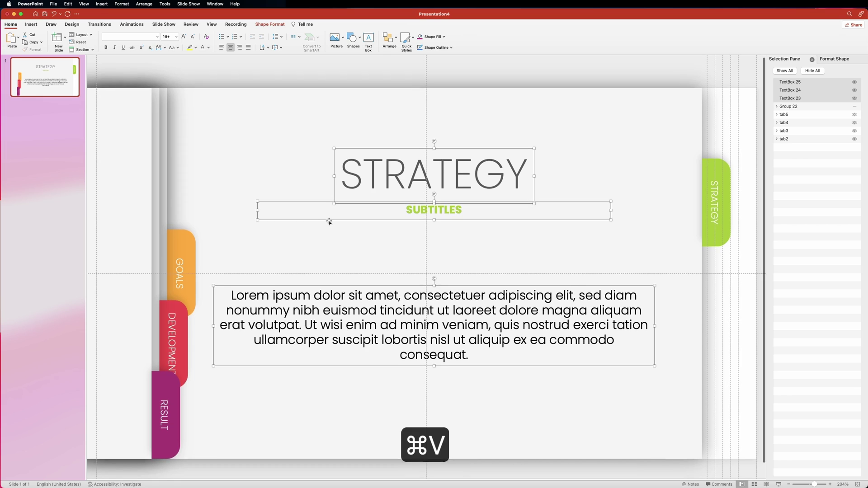
super+click(784, 140)
key(alt+super+g)
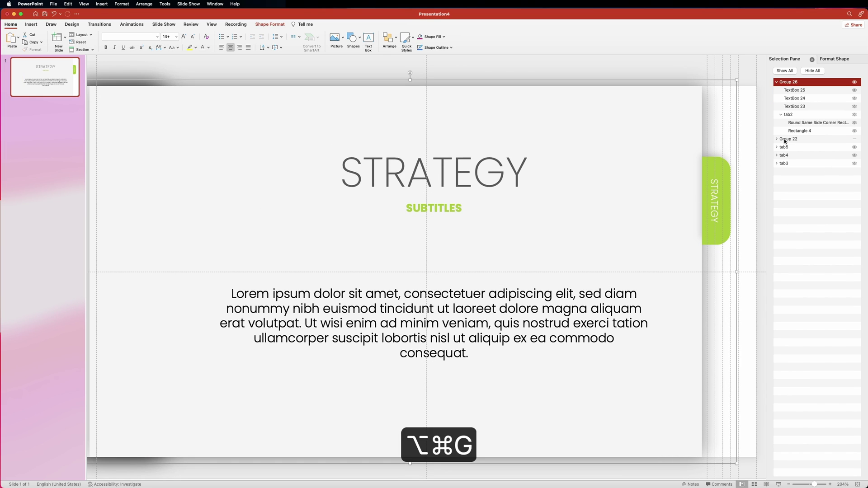
click(777, 82)
click(854, 82)
- Move the GOALS tab to the right edge, group it with its pasted text, and hide it
click(795, 114)
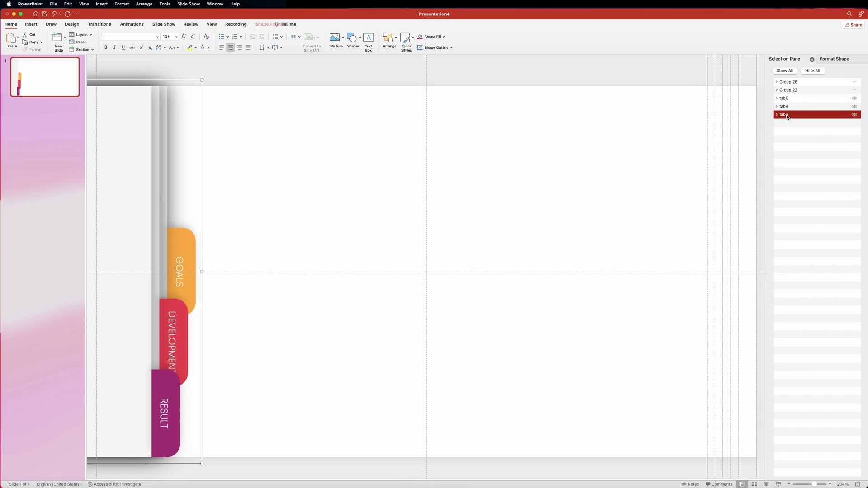
drag(200, 156, 726, 188)
key(super+v)
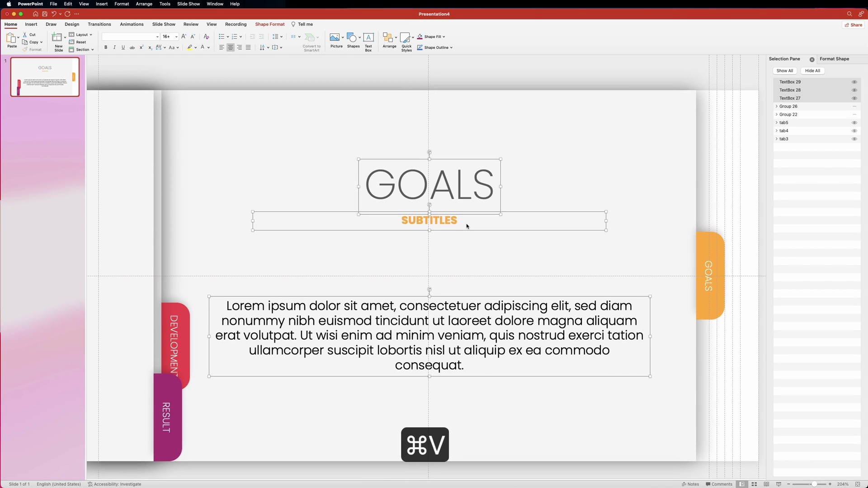
super+click(787, 139)
key(alt+super+g)
click(776, 82)
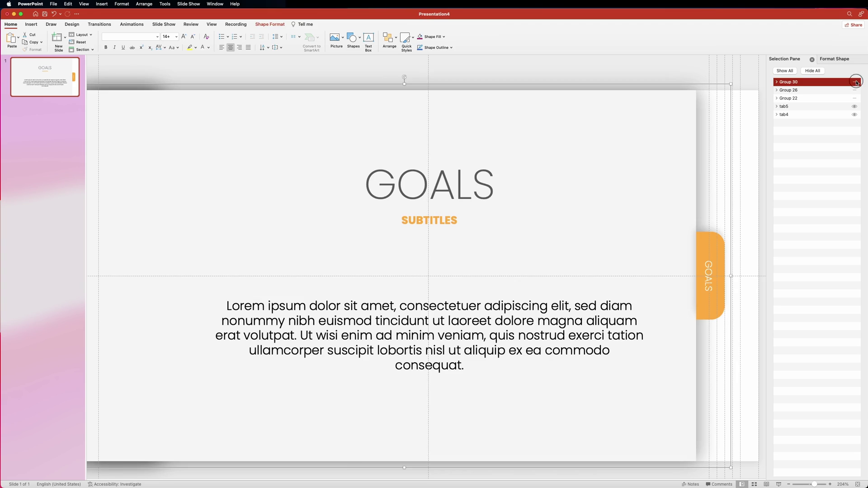
click(855, 82)
- Group the DEVELOPMENT tab with its pasted heading, subtitle and paragraph, then hide it
click(787, 115)
drag(195, 293, 720, 306)
text(DEVELOPMENT SUBTITLES Lorem ipsum dolor sit amet, consectetuer adipiscing elit, sed diam nonummy nibh euismod tincidunt ut laoreet dolore magna aliquam erat volutpat. Ut wisi enim ad minim veniam, quis nostrud exerci tation ullamcorper suscipit lobortis nisl ut aliquip ex ea commodo consequat.)
super+click(784, 139)
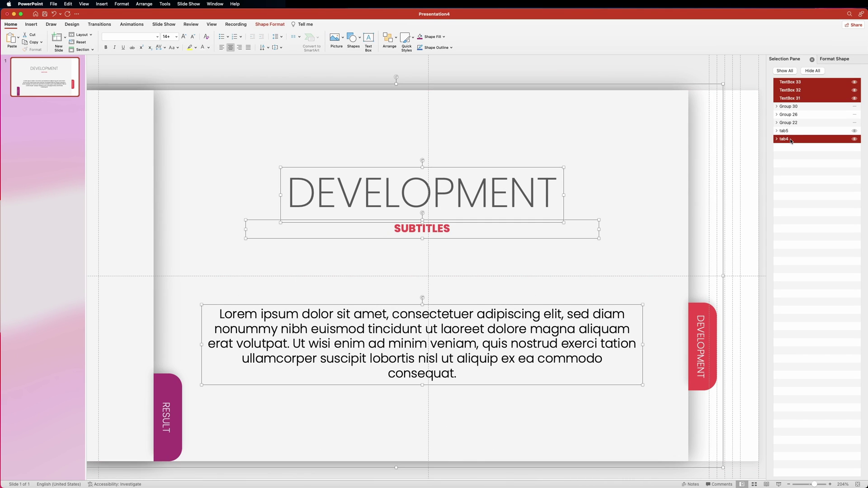
key(alt+super+g)
click(776, 82)
click(854, 82)
- Group the RESULT tab with its pasted title, subtitle and paragraph at the right edge
click(784, 114)
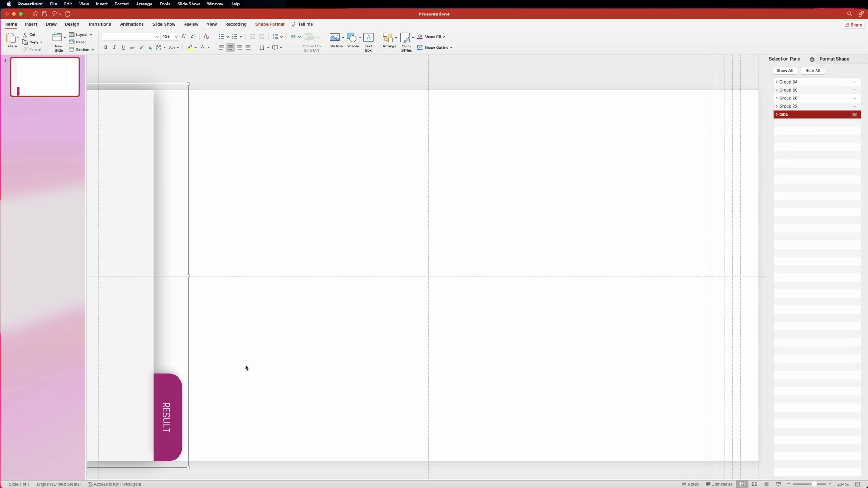
drag(188, 396, 713, 408)
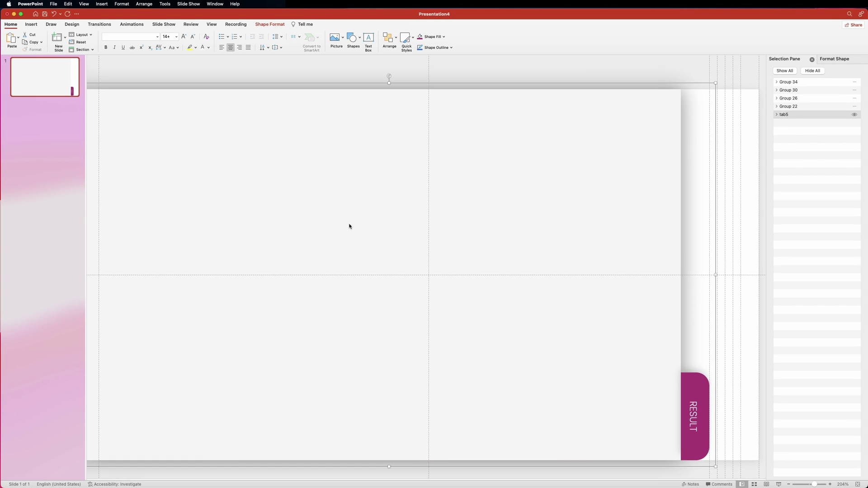
key(super+v)
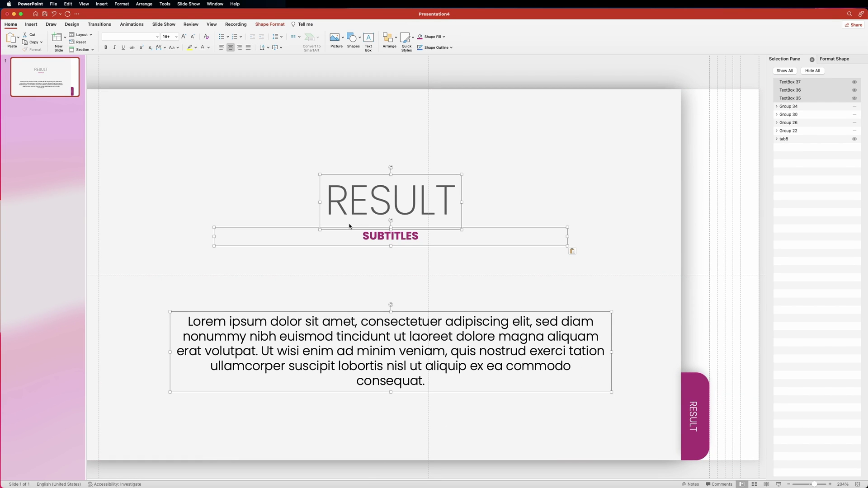
super+click(789, 140)
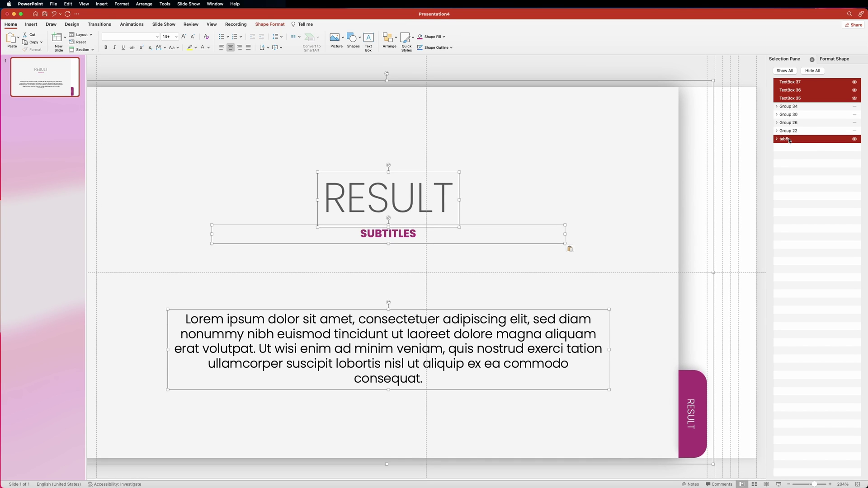
key(alt+super+g)
- Show all groups again and slide all five tab groups to the slide's left side
click(783, 71)
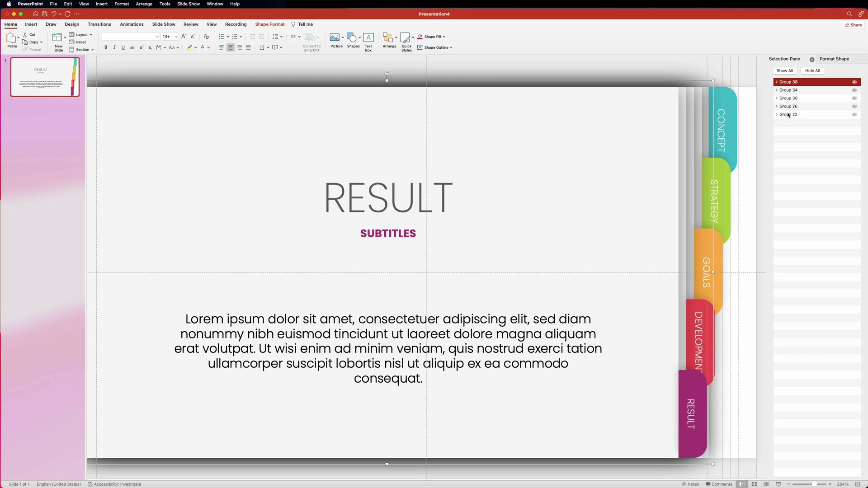
click(788, 115)
shift+click(791, 82)
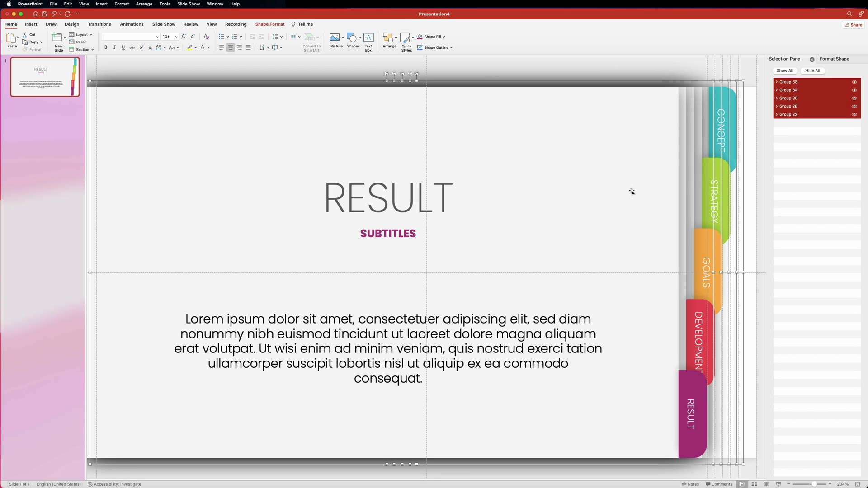
drag(663, 211, 137, 219)
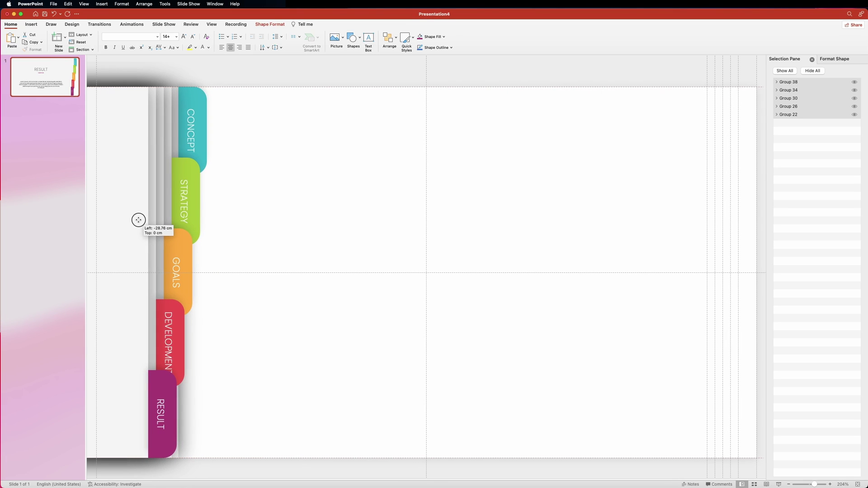
- Rename the CONCEPT, STRATEGY and GOALS groups to tab1, tab2 and tab3
click(790, 115)
click(790, 115)
text(tab1)
click(789, 106)
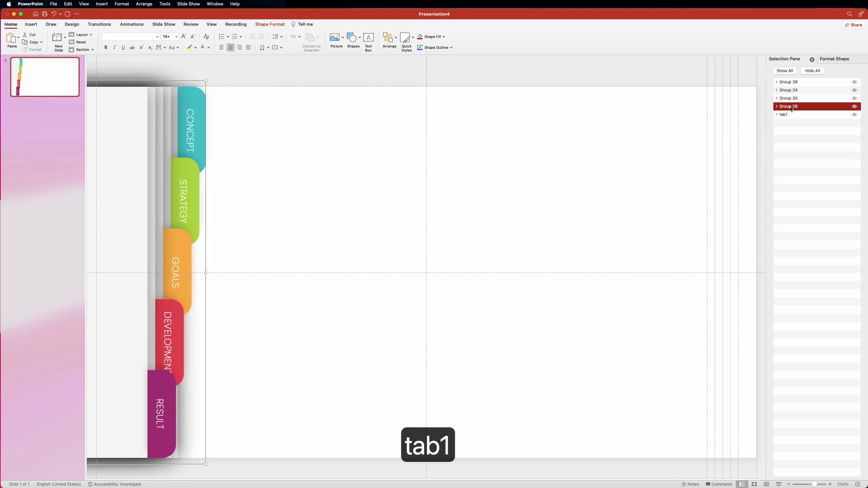
click(789, 107)
text(tab2)
click(783, 98)
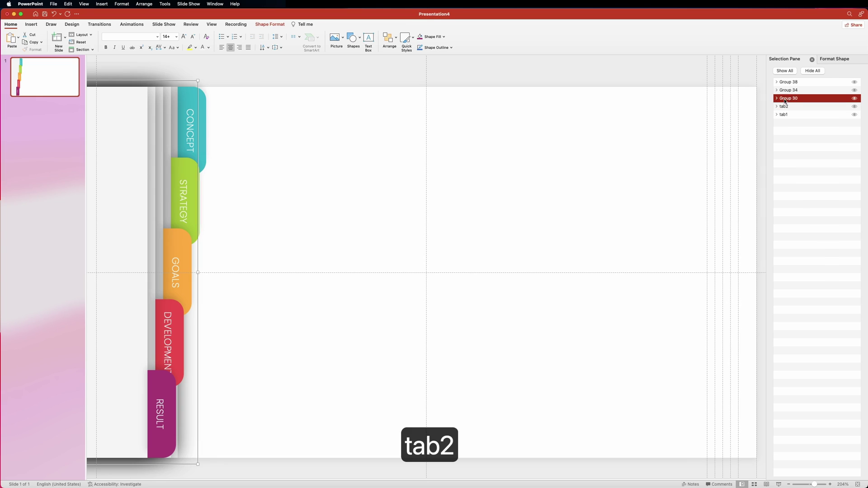
click(783, 98)
text(tab3)
- Rename the DEVELOPMENT and RESULT groups to tab4 and tab5, then deselect everything
click(789, 91)
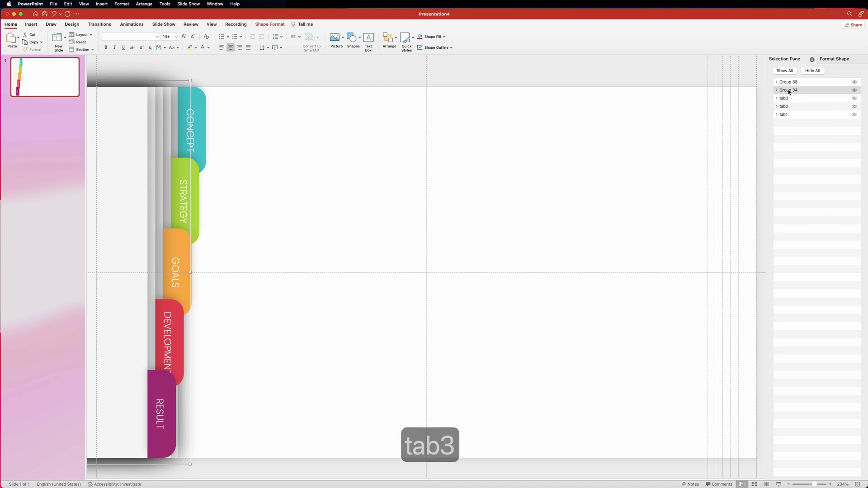
click(789, 91)
text(tab4)
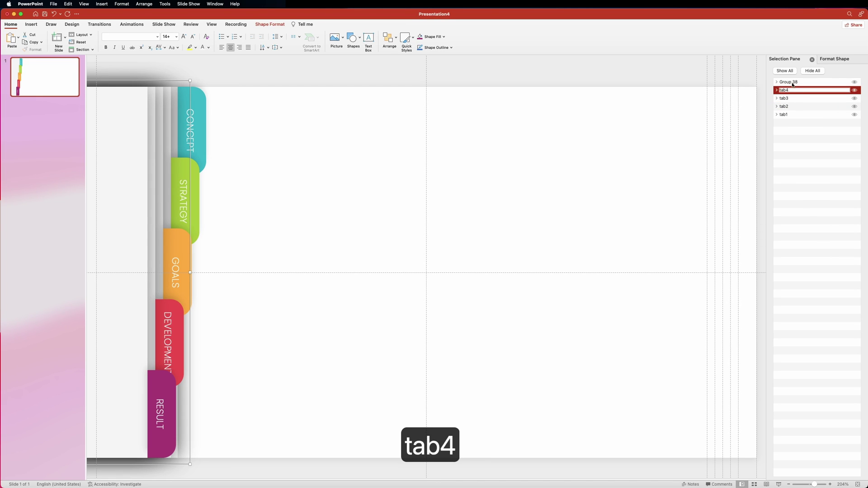
click(789, 82)
click(789, 81)
text(tab5)
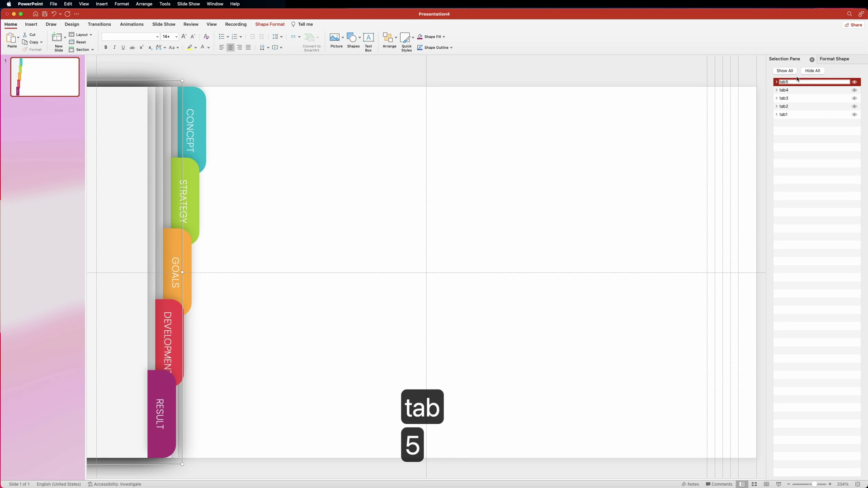
key(Return)
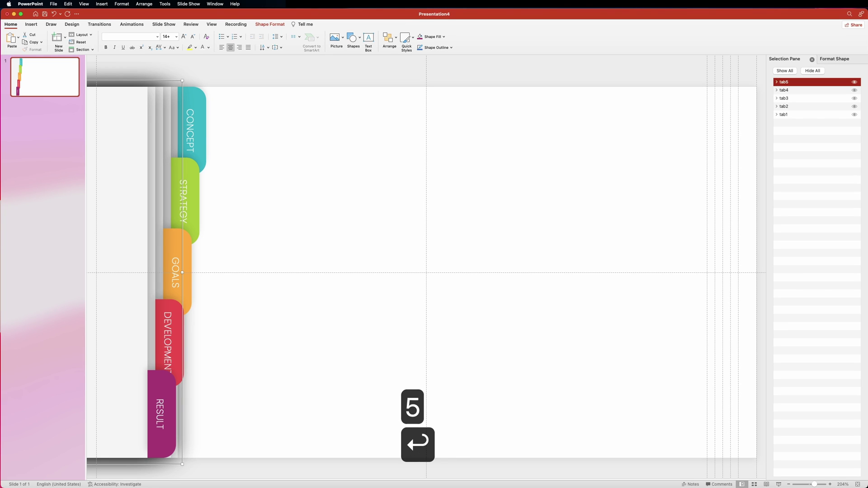
click(600, 68)
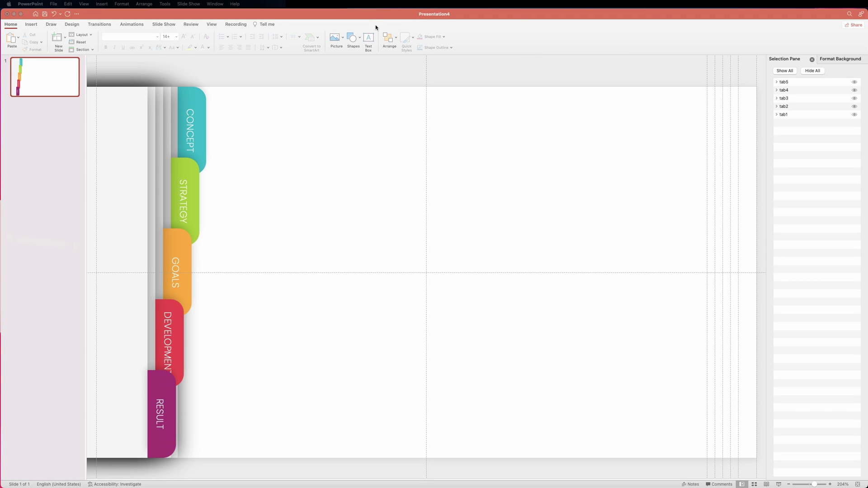
- Add a text box reading SLIDES near the slide centre
click(367, 44)
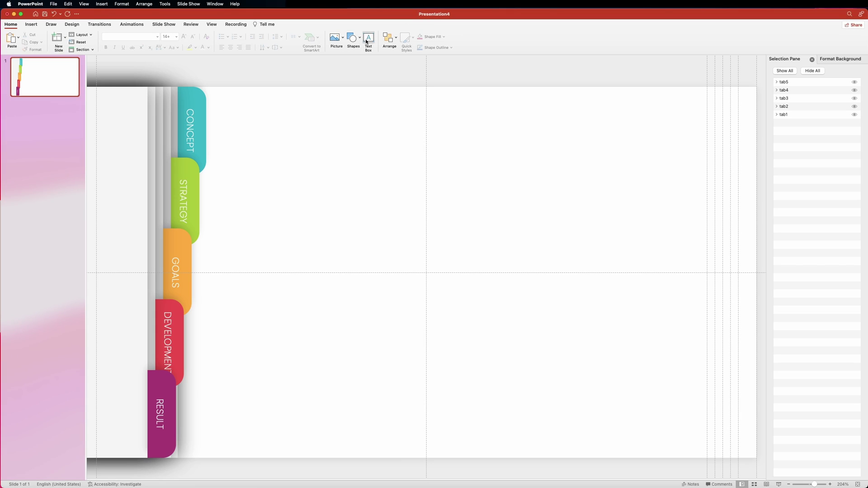
click(411, 194)
text(SLIDES)
- Format SLIDES as Poppins Light, 60 pt, dark grey, and move it up-left into place
double_click(426, 202)
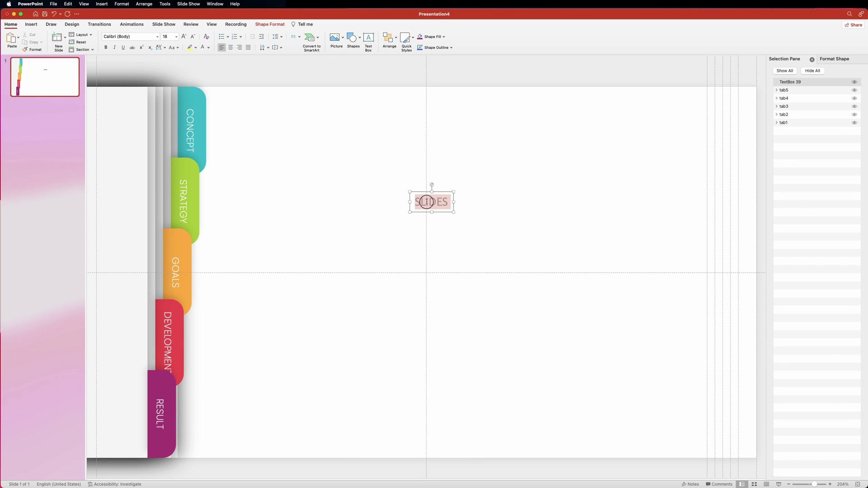
click(157, 36)
mouse_move(163, 96)
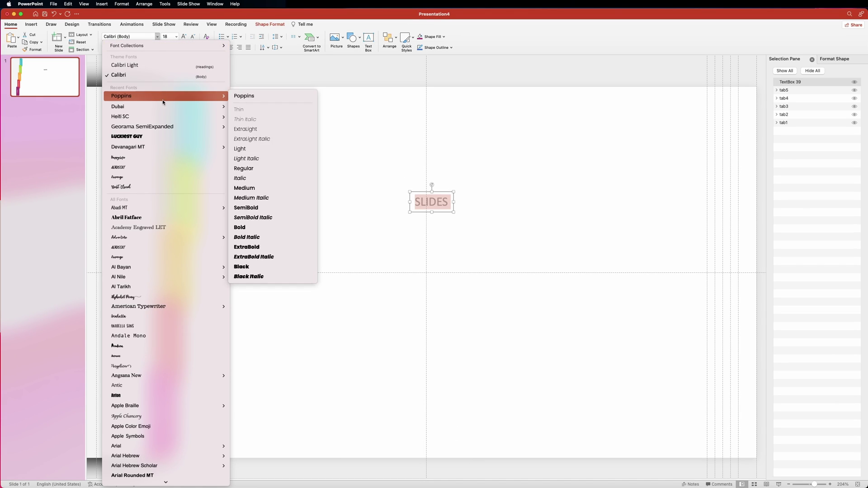
click(250, 148)
click(176, 36)
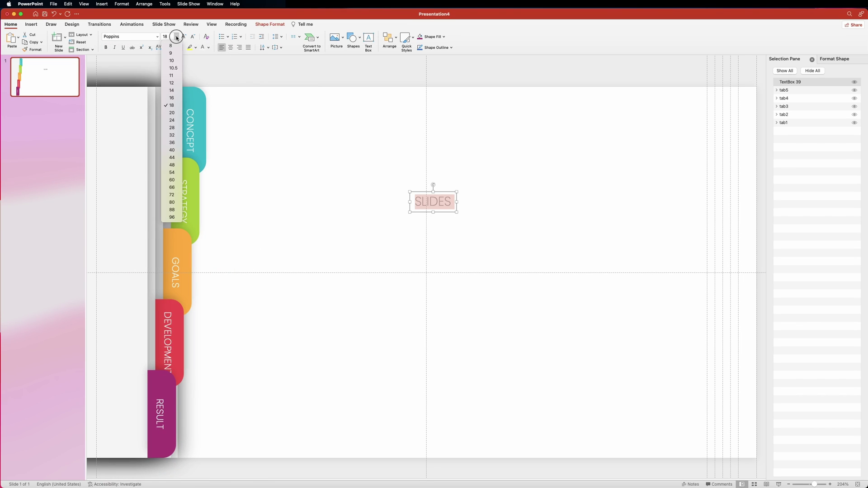
click(174, 180)
click(209, 48)
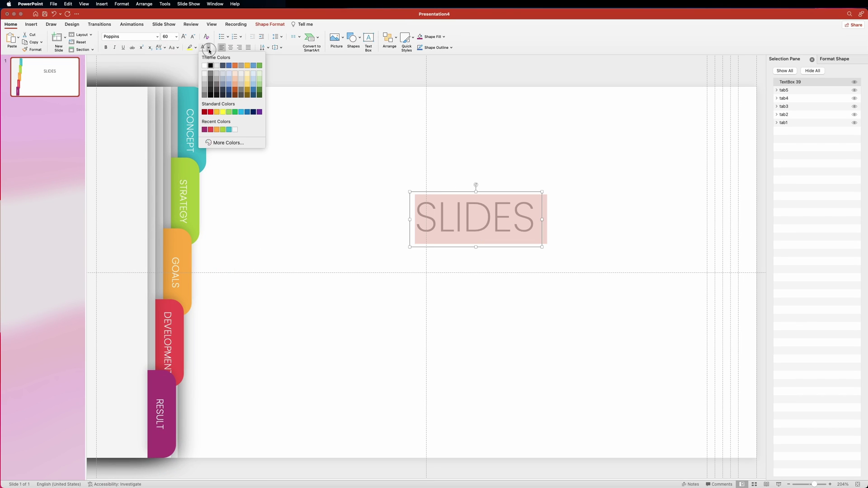
click(212, 81)
drag(511, 191, 475, 172)
- Add a PRESENTATION text box in Poppins SemiBold at 66 pt
click(387, 269)
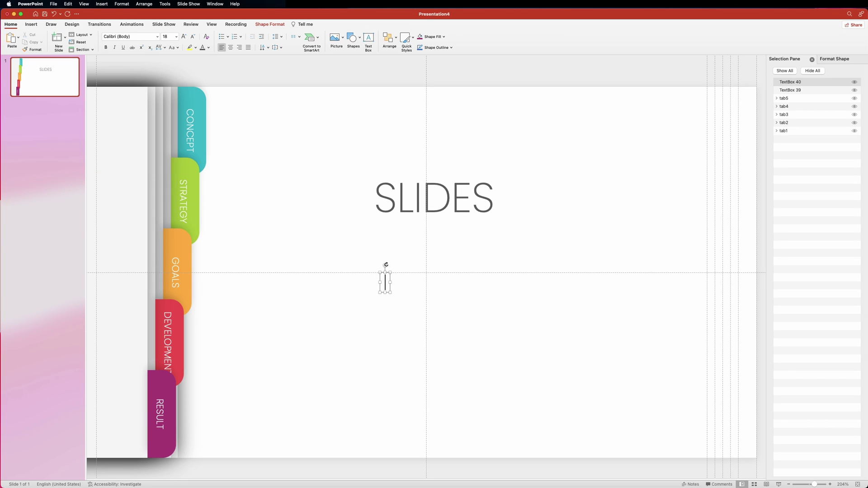
text(PRESENTATION)
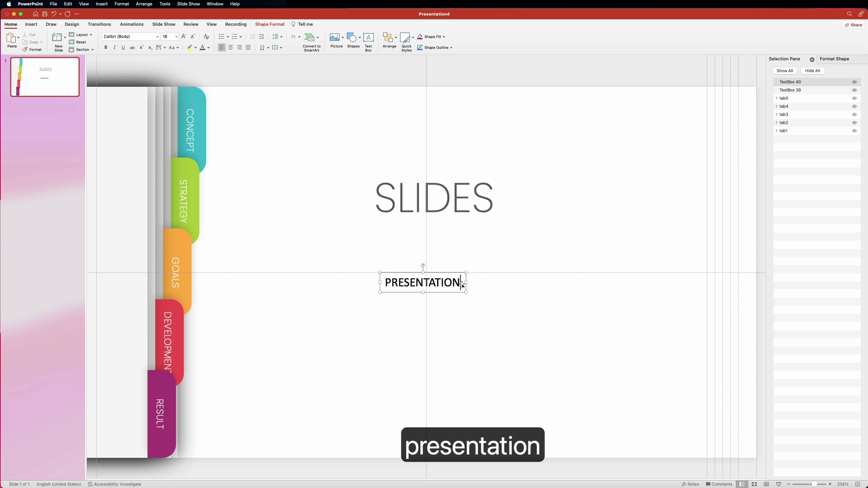
double_click(463, 283)
click(157, 37)
mouse_move(136, 91)
click(271, 207)
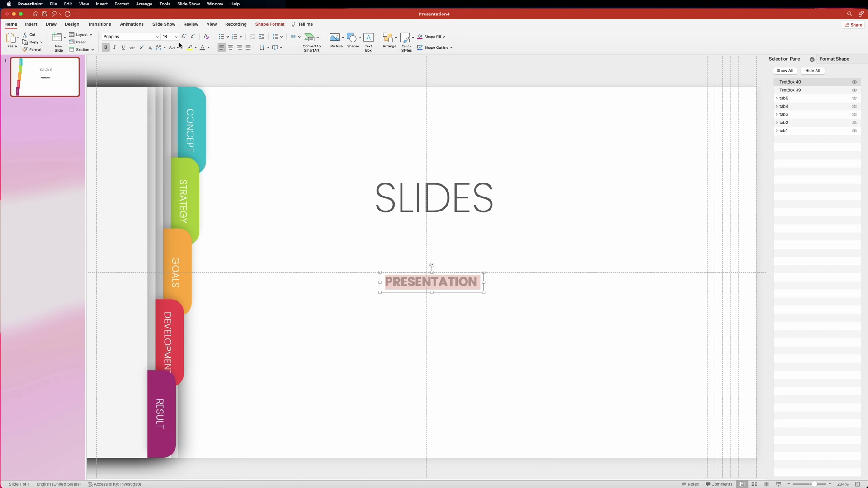
click(176, 36)
click(171, 187)
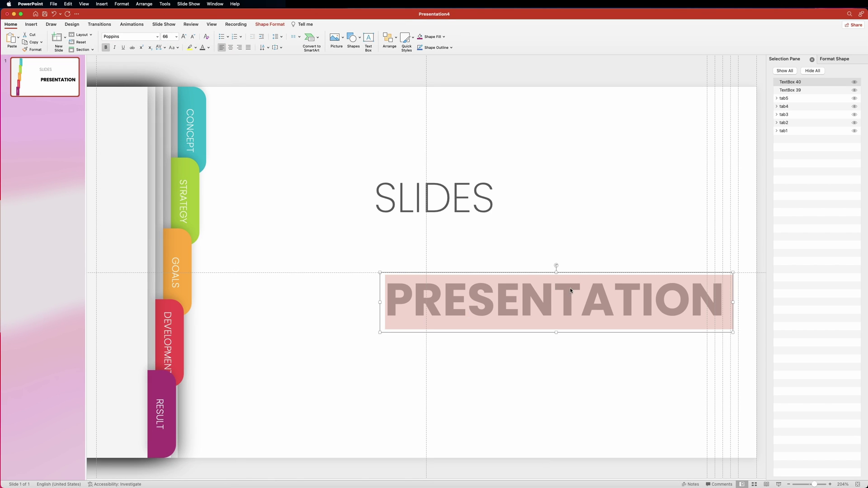
- Move PRESENTATION directly under SLIDES and colour it teal, hex 13627C
drag(553, 274, 460, 227)
click(209, 48)
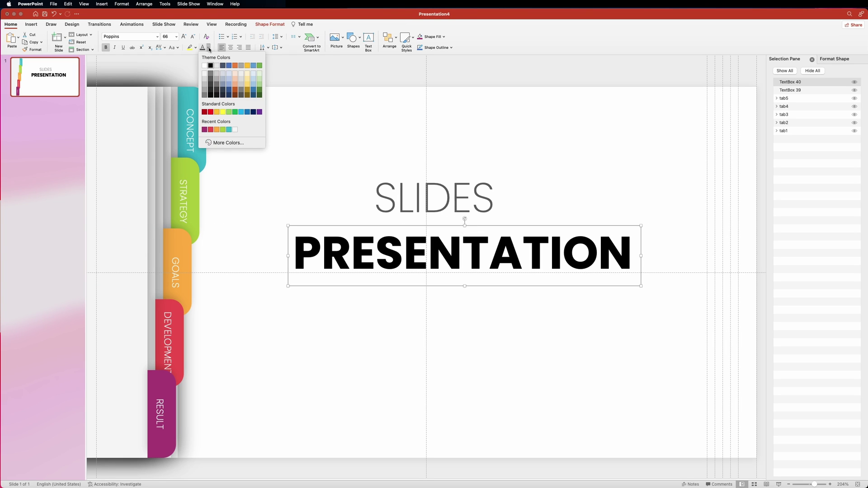
click(217, 143)
text(13627c)
key(Return)
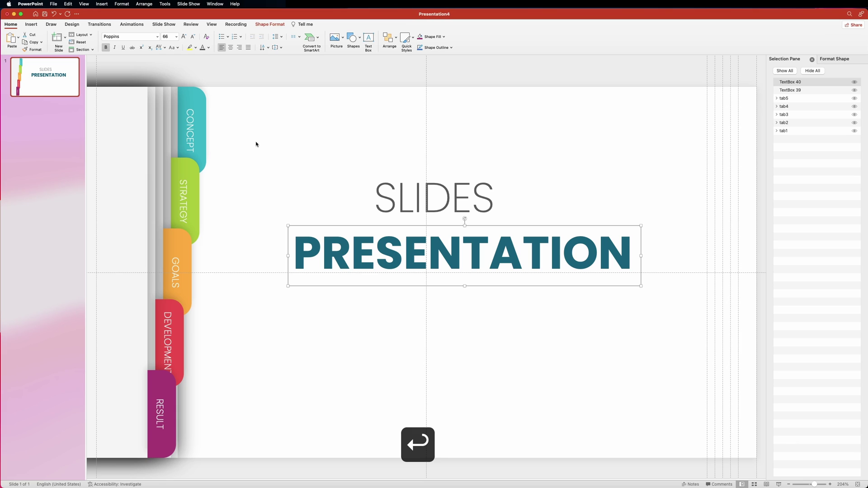
- Copy the SLIDES box below PRESENTATION and change its text to COLLECTION
click(407, 175)
drag(406, 175, 411, 281)
double_click(392, 307)
text(collection)
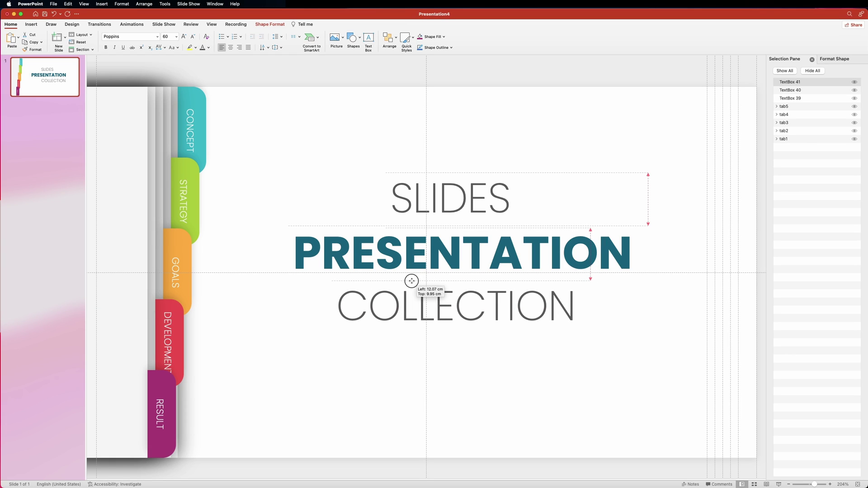
- Align the three title lines to centre and distribute them vertically
shift+click(398, 253)
shift+click(393, 199)
click(270, 24)
click(564, 40)
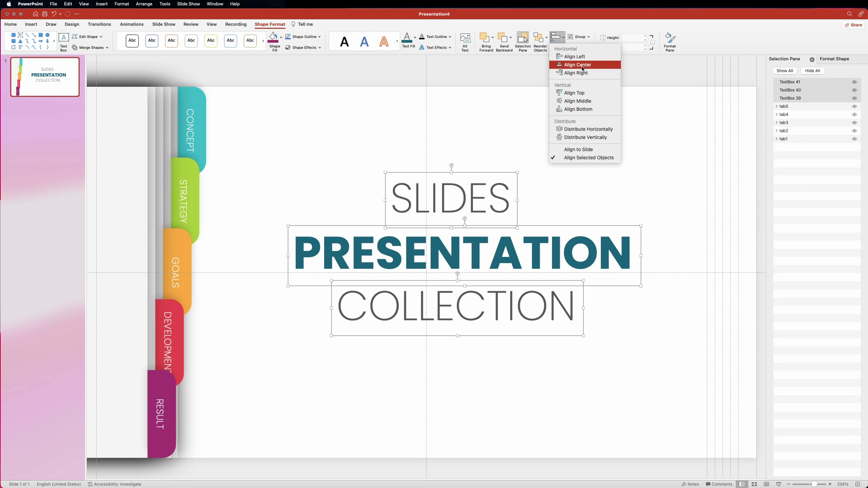
click(577, 65)
click(565, 39)
click(595, 137)
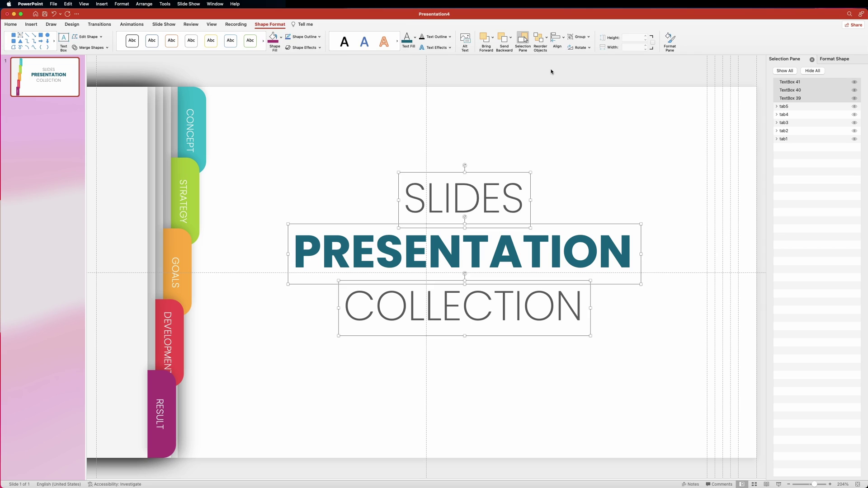
click(532, 85)
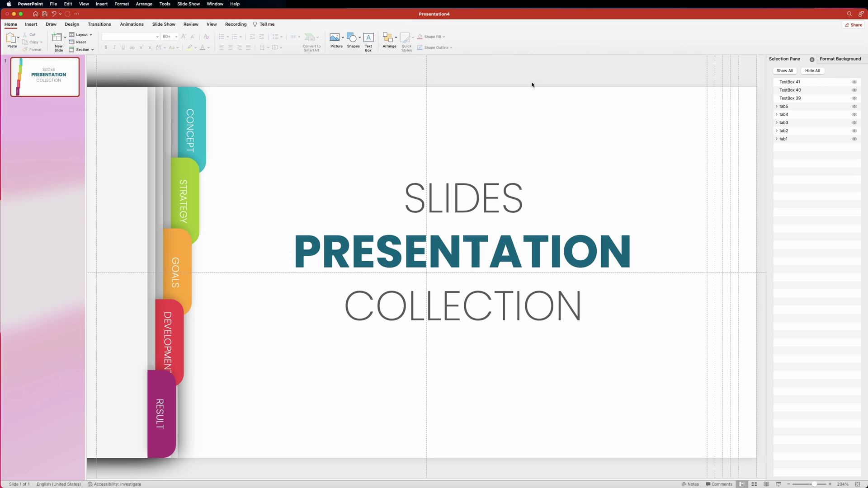
- Give PRESENTATION a Fly In entrance from the left lasting 1 second
click(389, 246)
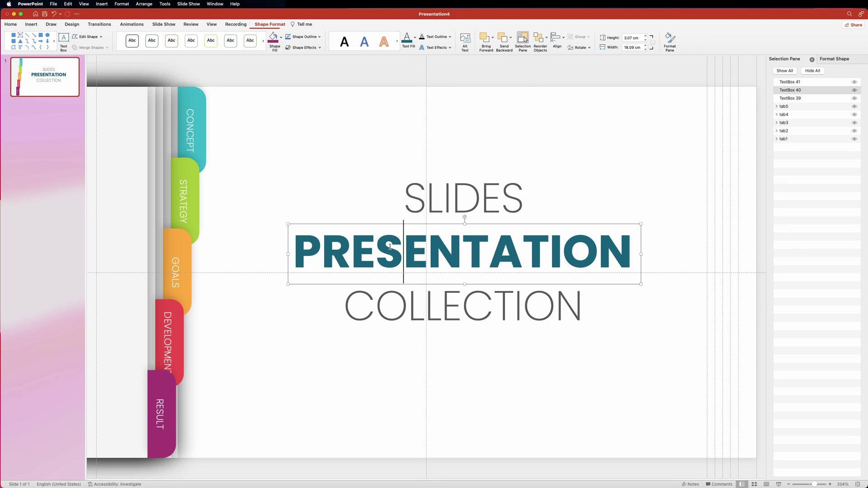
click(132, 24)
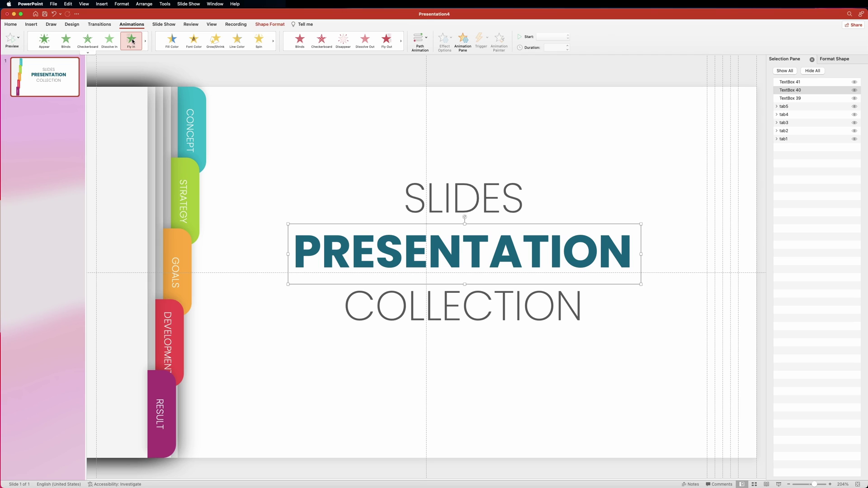
click(132, 40)
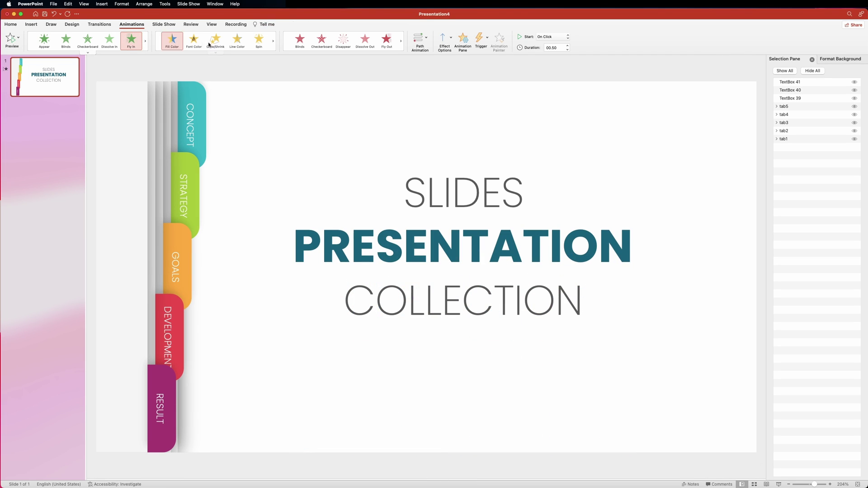
click(451, 39)
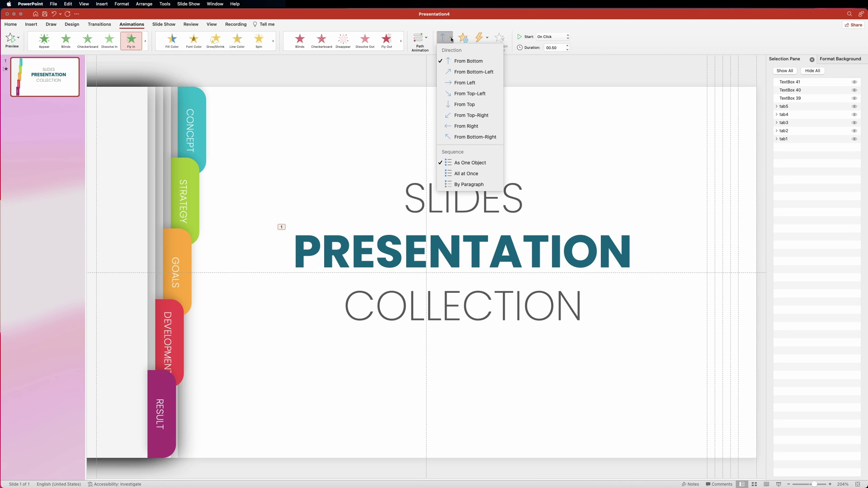
click(474, 83)
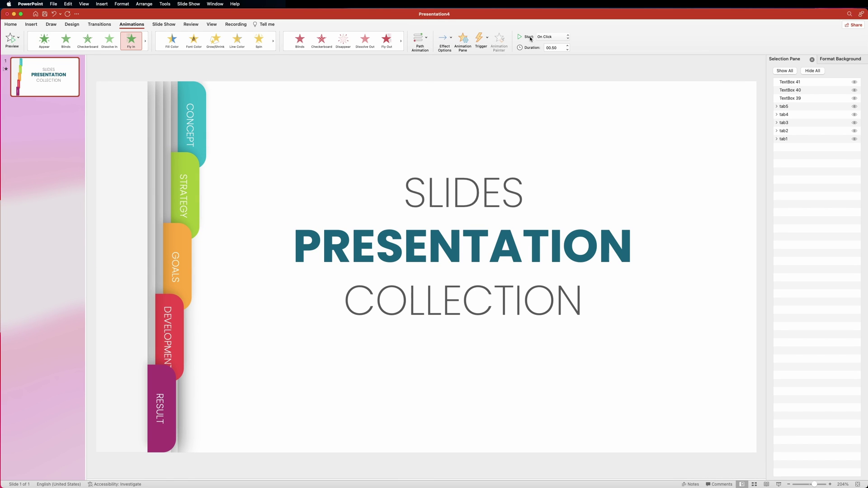
click(552, 48)
text(1)
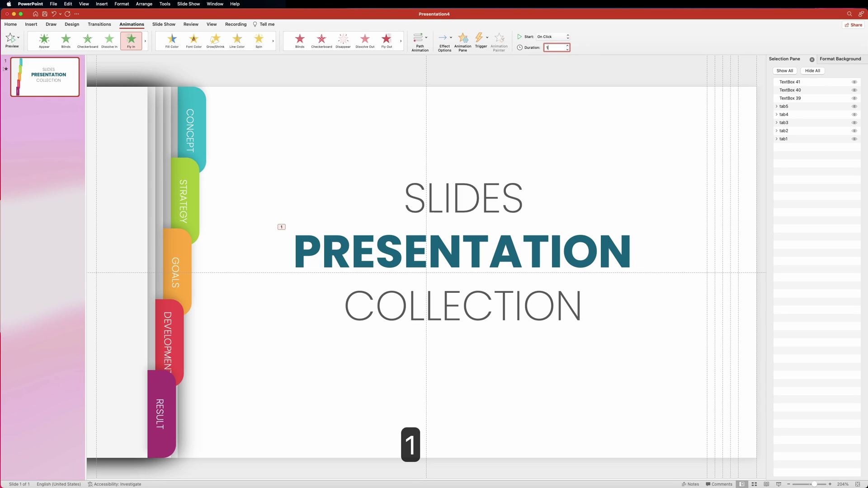
key(Return)
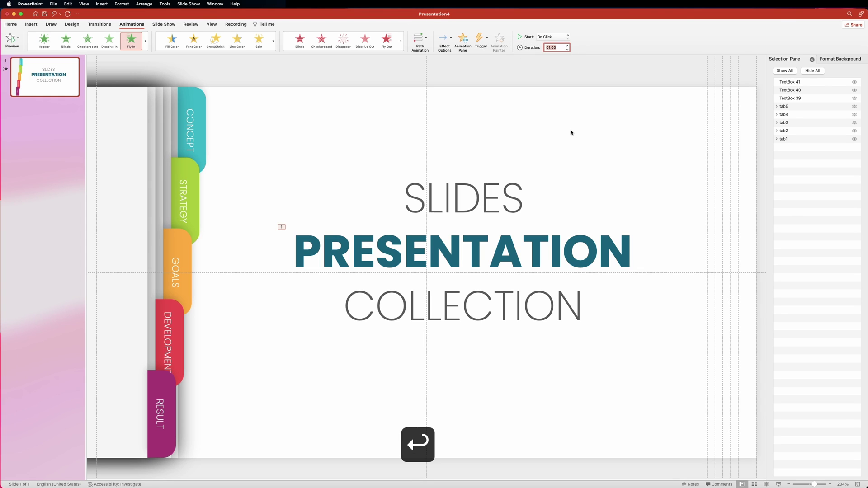
- Make SLIDES and COLLECTION fly in from the right, With Previous, for 1 second, then preview
click(408, 190)
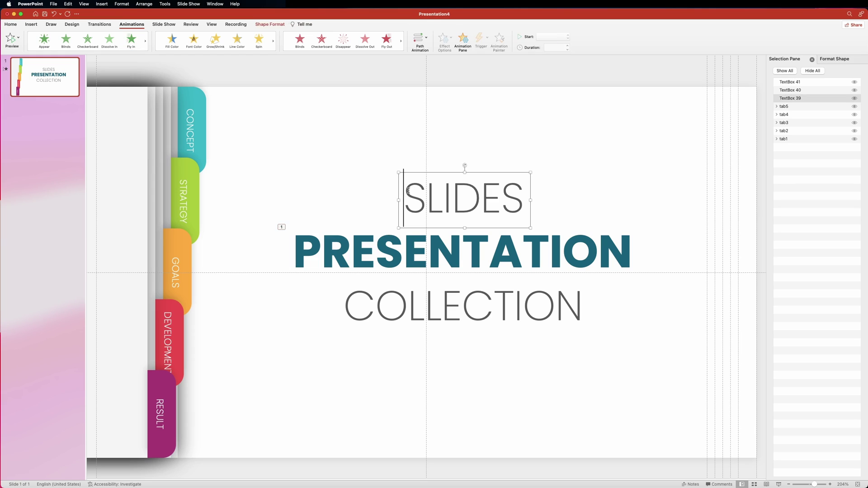
shift+click(395, 292)
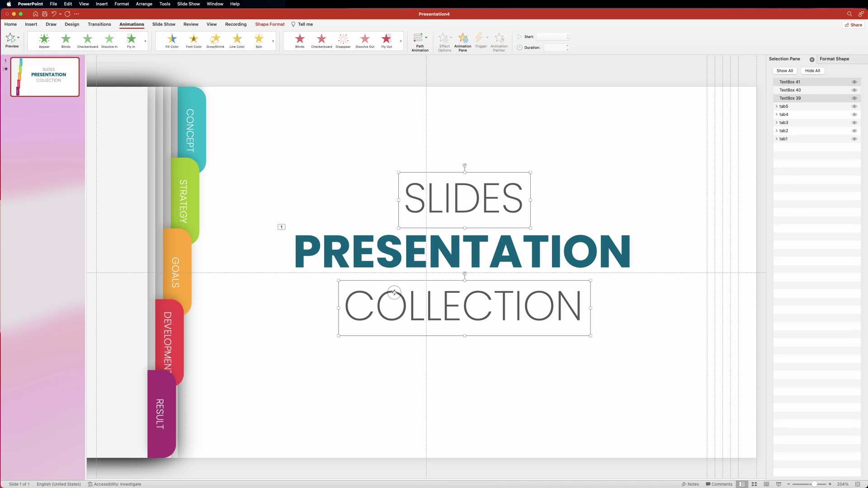
click(131, 40)
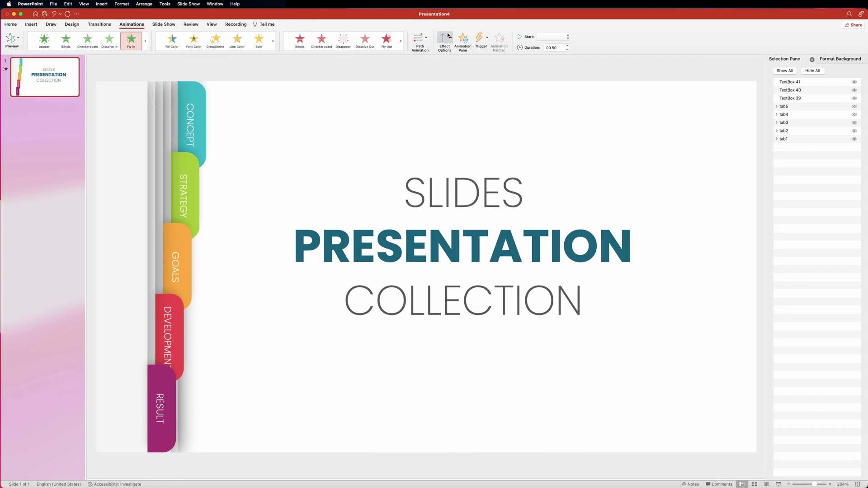
click(444, 39)
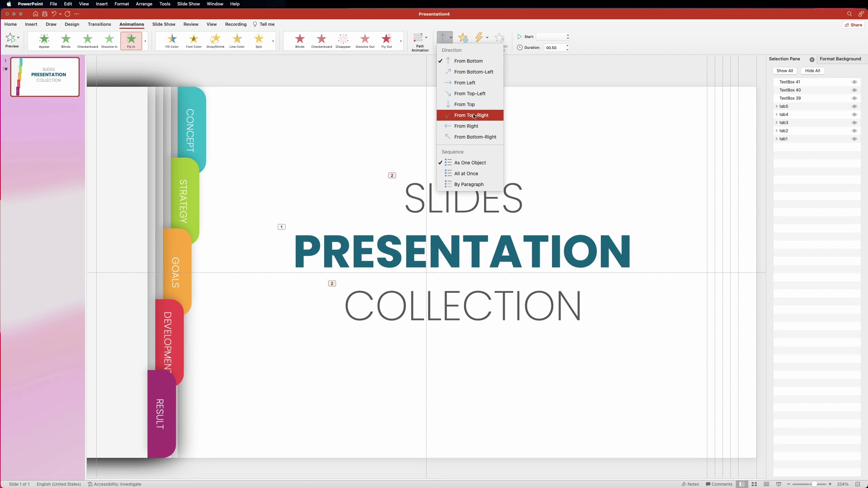
click(476, 128)
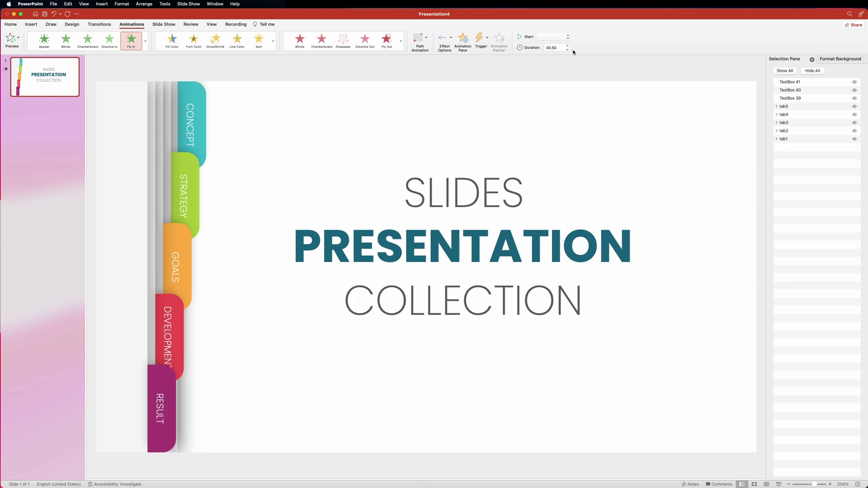
click(568, 36)
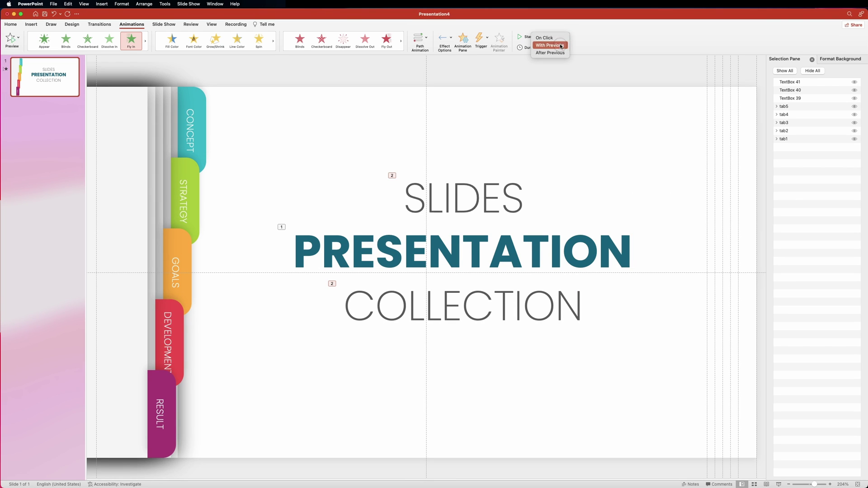
click(560, 46)
drag(560, 48, 529, 49)
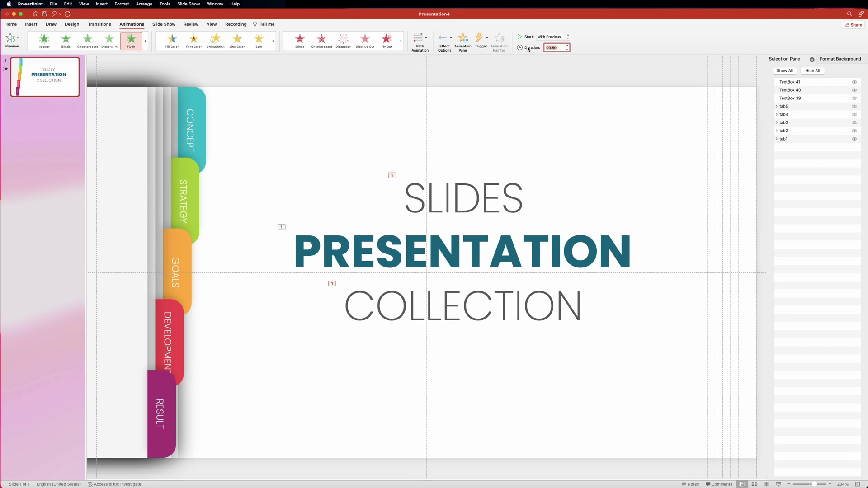
text(1)
key(Return)
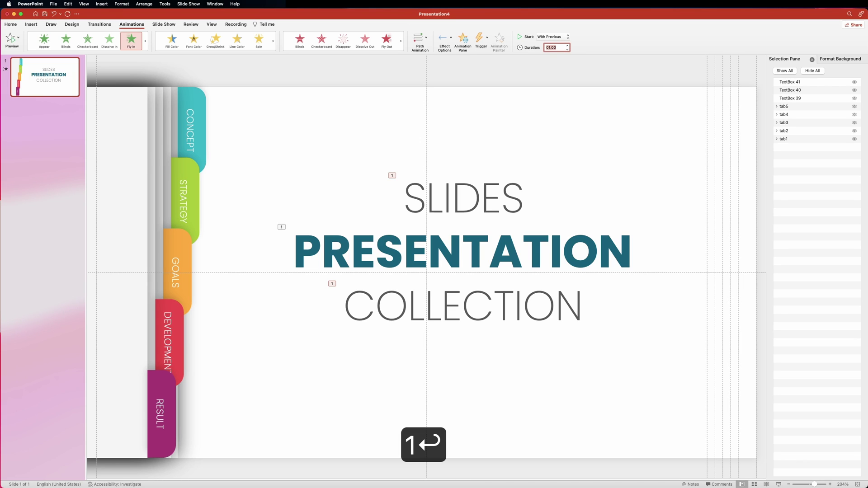
click(12, 39)
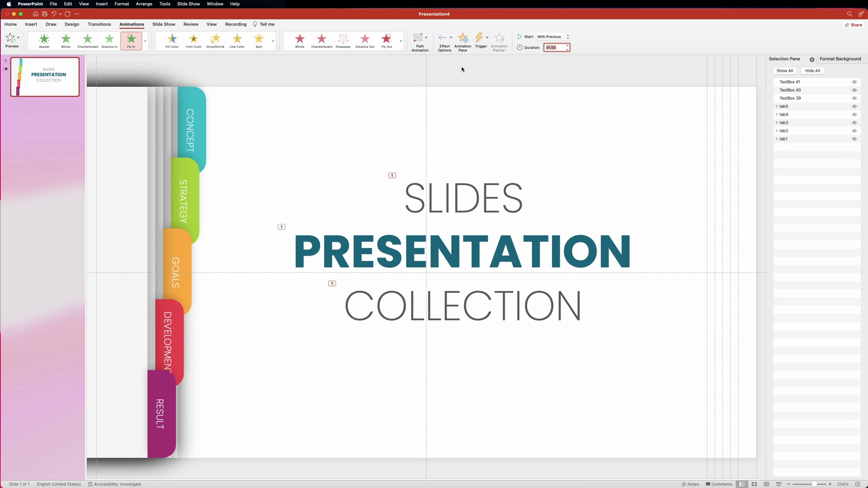
- Draw a small outline-free circle below COLLECTION and duplicate it into five circles
click(31, 24)
click(144, 38)
click(199, 59)
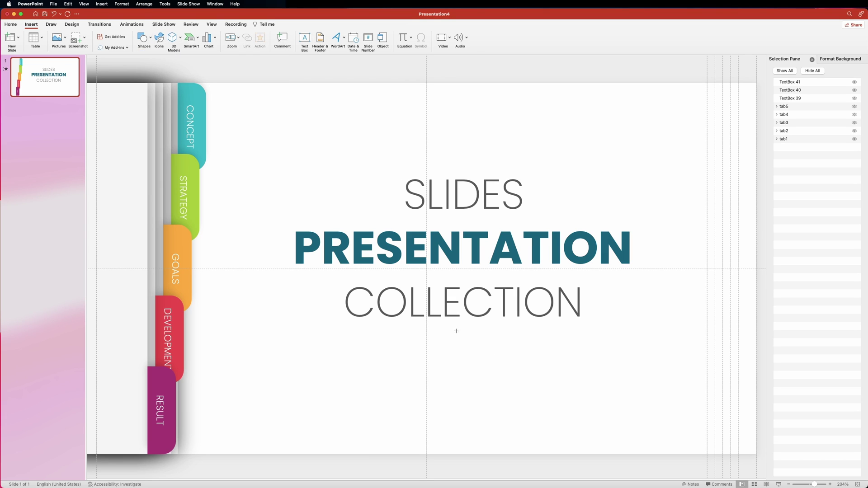
drag(447, 334, 438, 334)
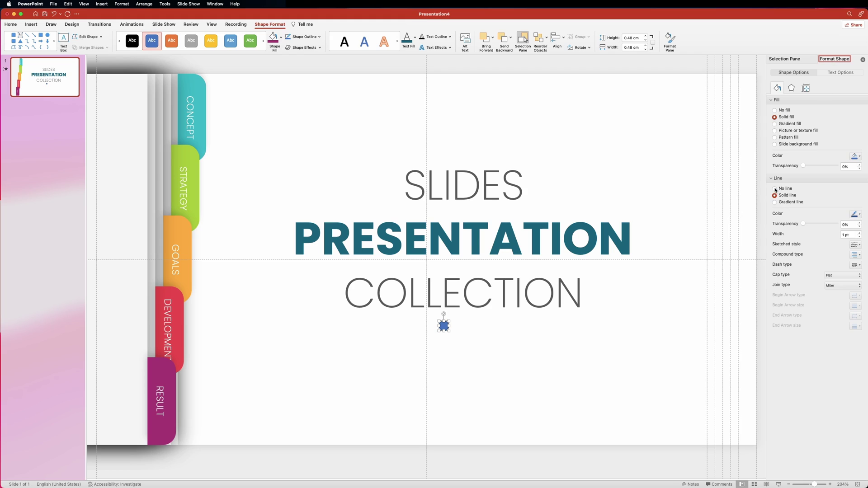
click(774, 189)
drag(445, 328, 469, 326)
key(super+d)
key(super+d)
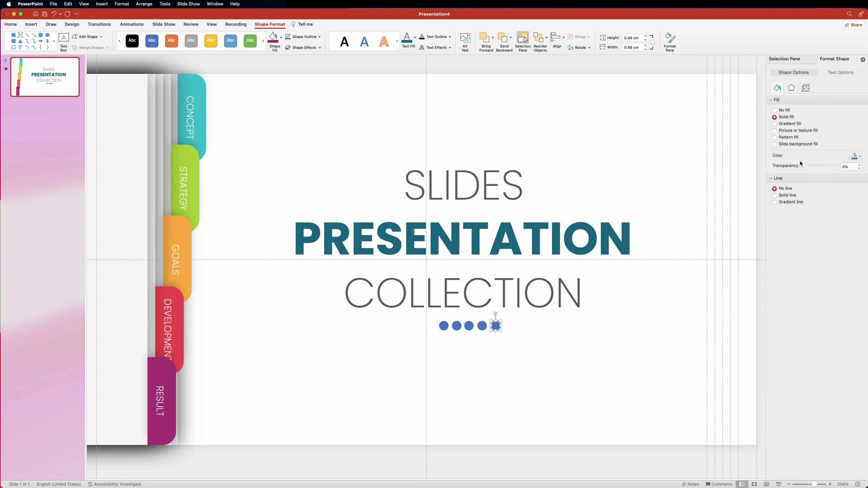
- Align the five circles into one row and distribute them evenly horizontally
click(793, 61)
shift+click(787, 114)
click(557, 39)
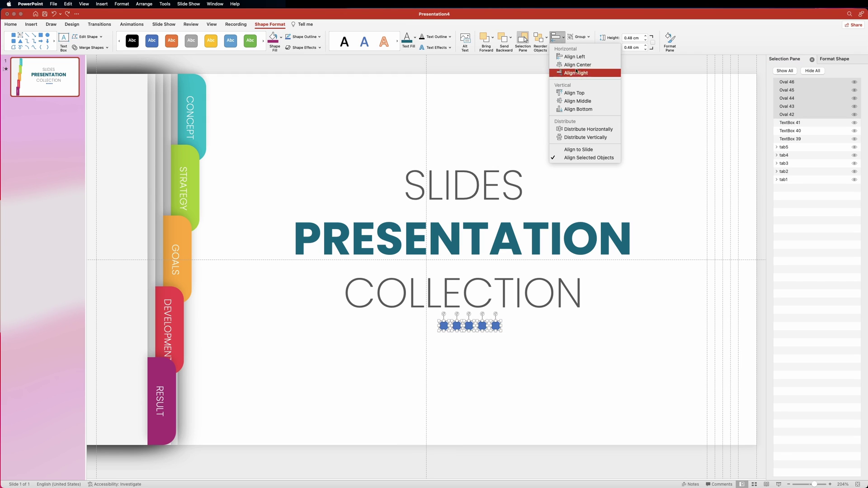
click(582, 104)
click(557, 40)
click(595, 131)
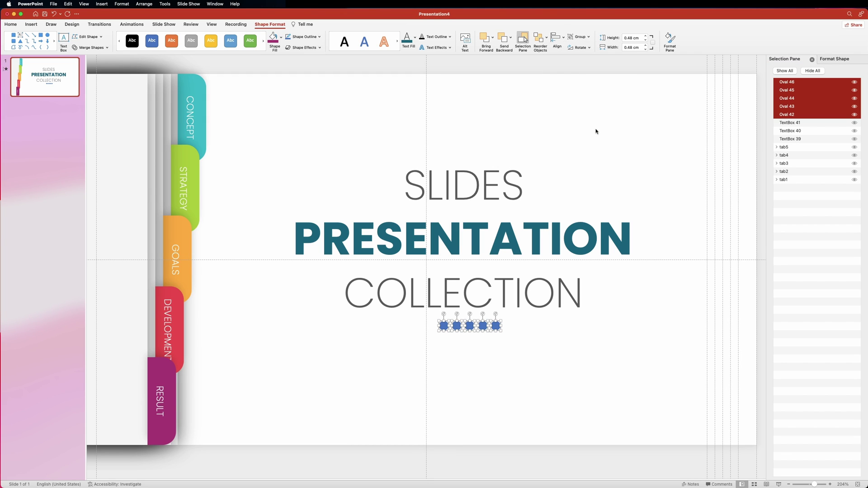
click(584, 66)
- Fill the circles teal, green, orange, red and magenta from left to right
click(443, 325)
key(super+1)
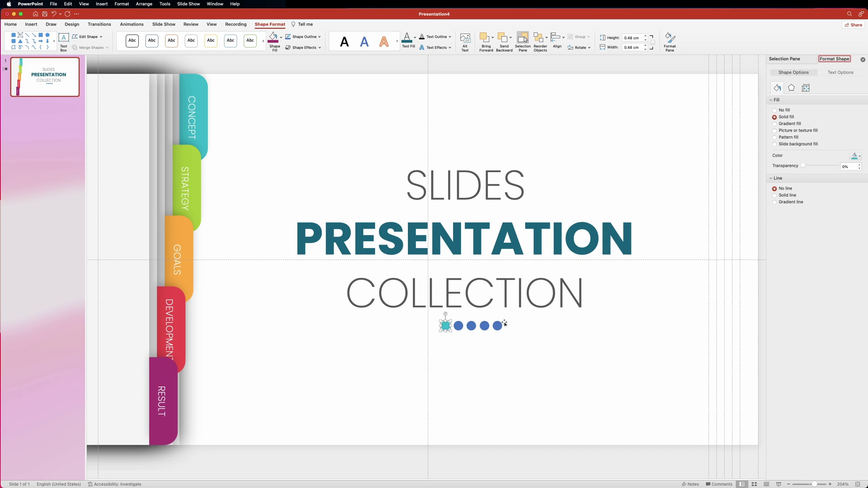
click(457, 325)
click(854, 156)
click(833, 239)
click(471, 325)
click(854, 156)
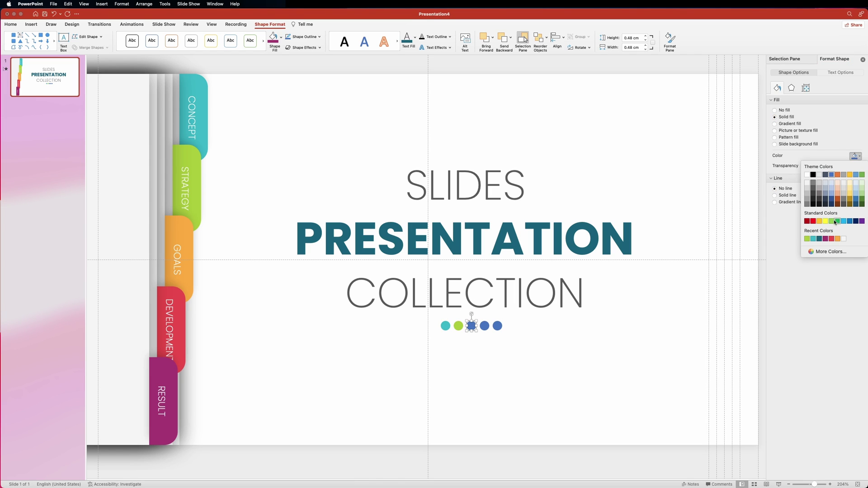
click(837, 239)
click(484, 326)
click(854, 155)
click(837, 238)
click(497, 325)
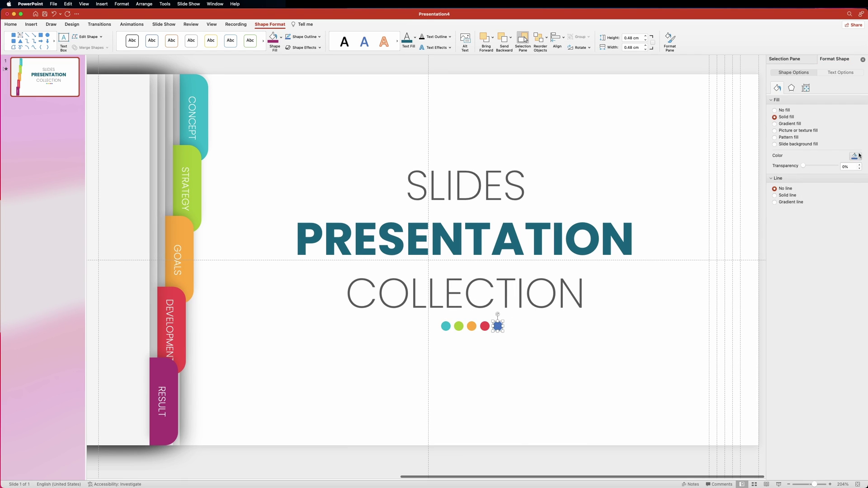
click(854, 156)
click(838, 240)
- Select all five coloured dots together in the object list
click(445, 325)
shift+click(497, 325)
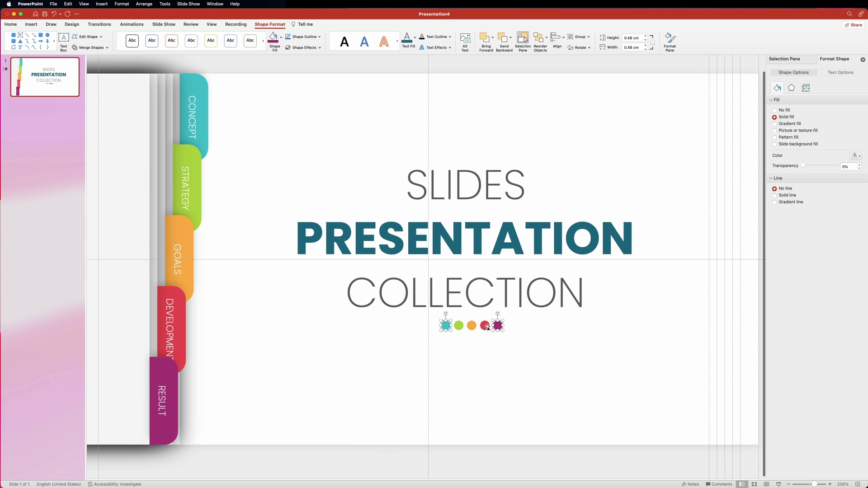
click(784, 59)
click(787, 82)
shift+click(787, 114)
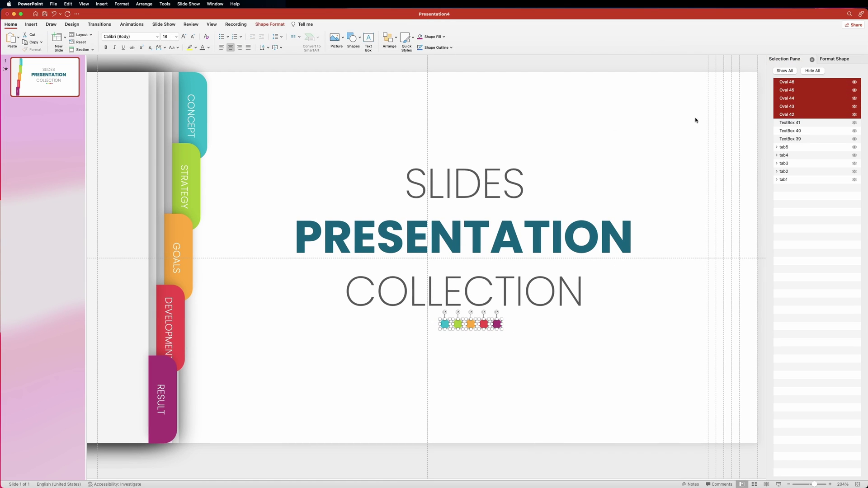
- Give the five dots a 1-second Zoom entrance starting With Previous
click(132, 24)
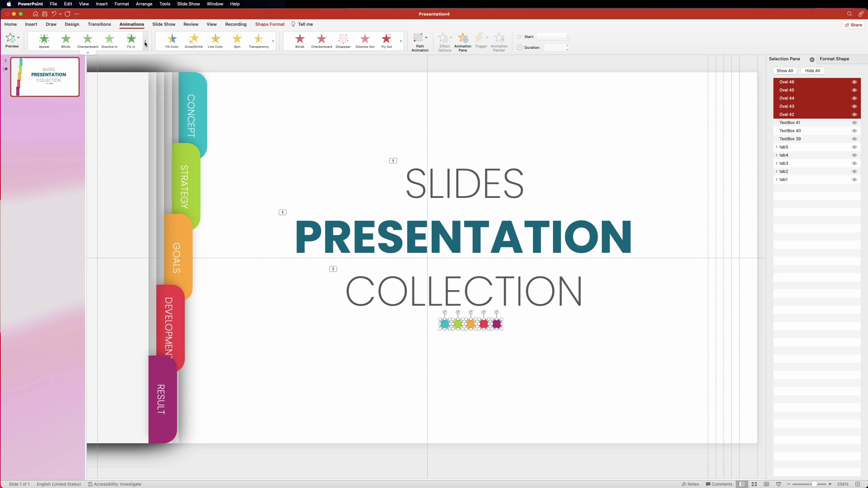
click(145, 43)
click(66, 41)
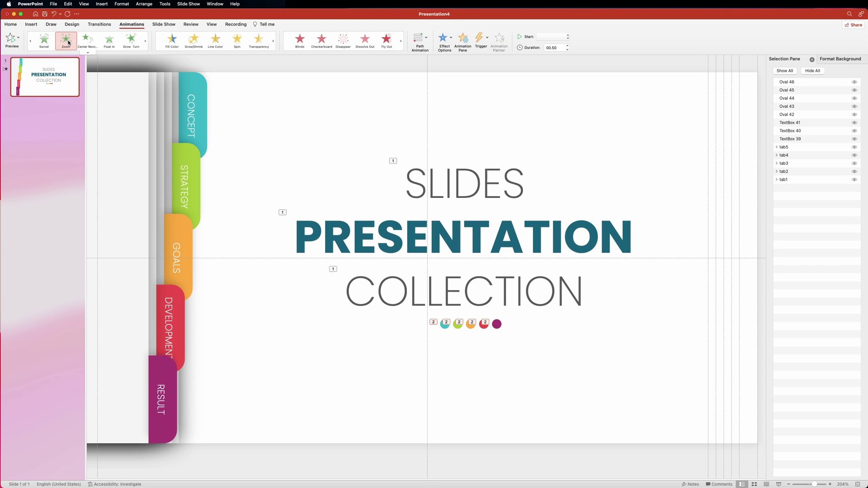
double_click(559, 48)
text(1)
click(552, 37)
click(549, 45)
- Stagger the dots' animation delays at 0.4, 0.6 and 0.8 seconds
click(463, 41)
click(771, 183)
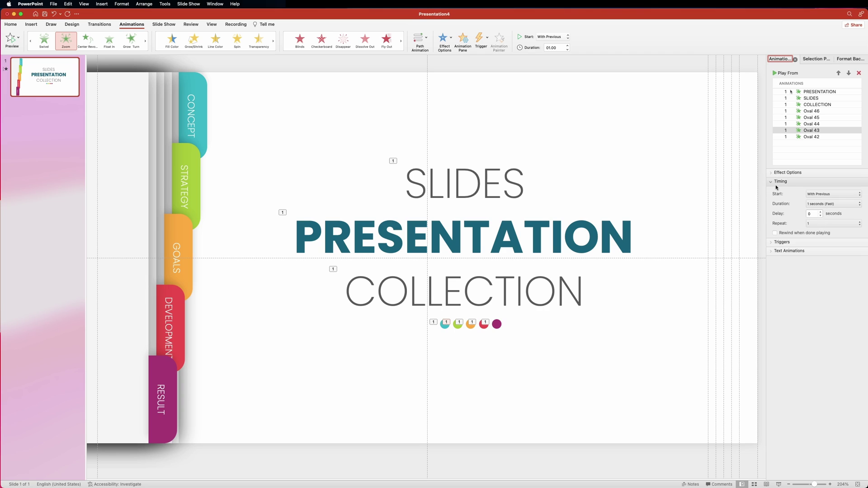
click(458, 324)
click(815, 213)
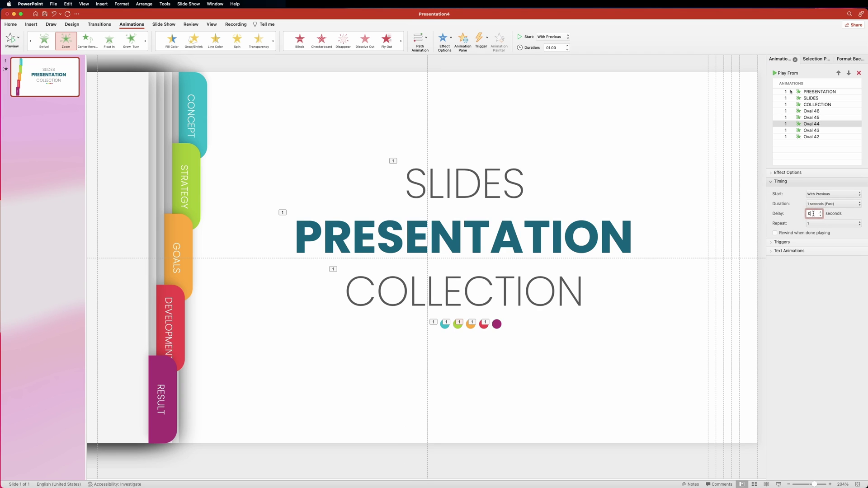
text(.4)
text(.6)
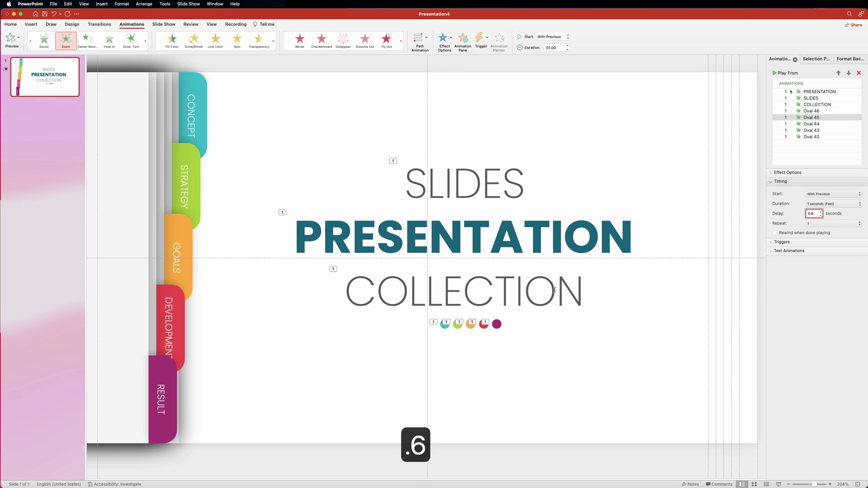
click(484, 324)
click(815, 213)
text(.8)
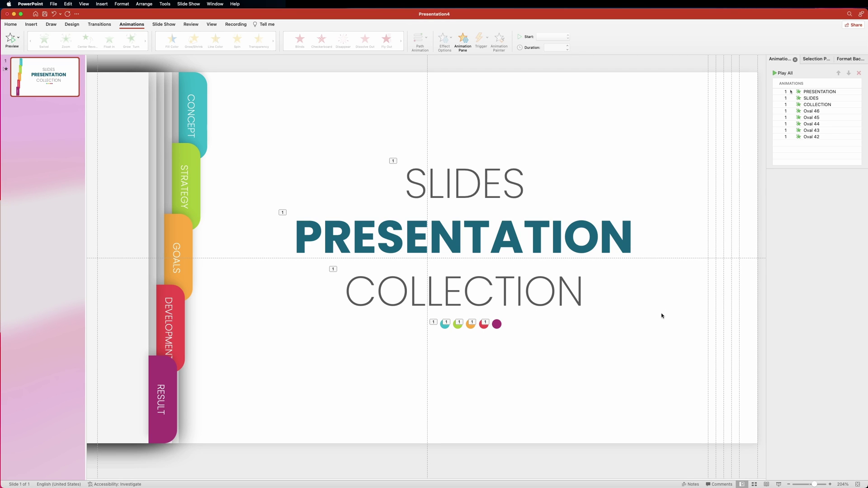
- Shift the whole row of dots slightly to the left
click(809, 59)
shift+click(800, 115)
mouse_move(470, 327)
mouse_down()
mouse_move(445, 327)
mouse_move(454, 327)
mouse_up()
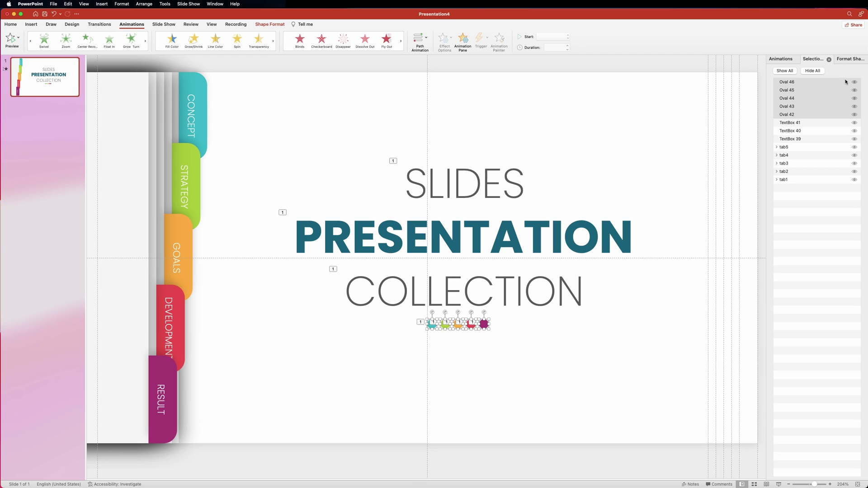
- Preview, then move TextBox 39 through Oval 46 below tab1 in the Selection Pane
click(10, 38)
click(790, 138)
shift+click(786, 82)
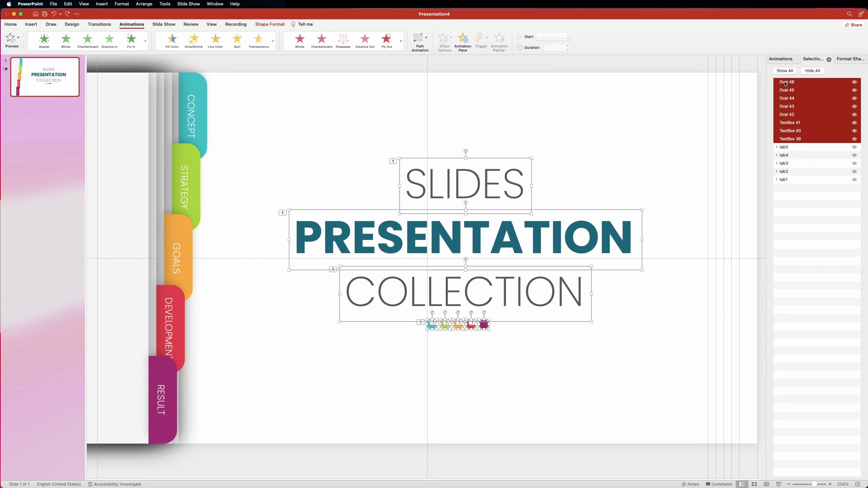
drag(785, 83, 781, 193)
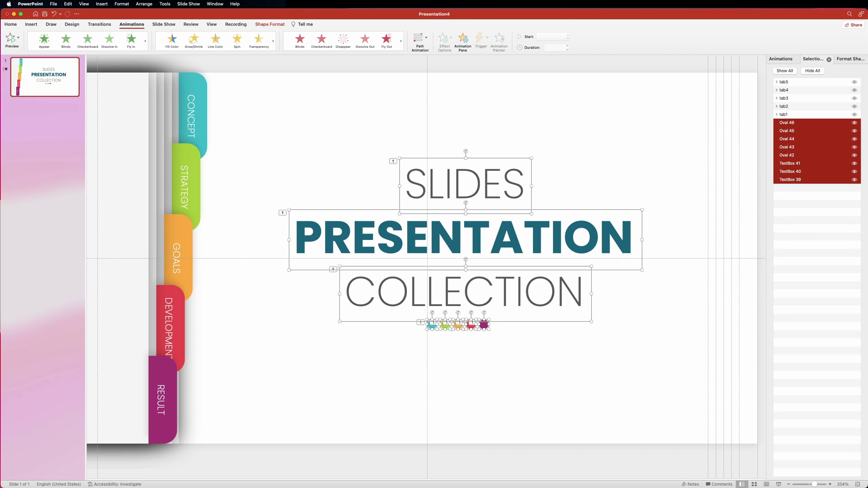
- Duplicate the title slide and delete all eight animations from the copy
click(65, 90)
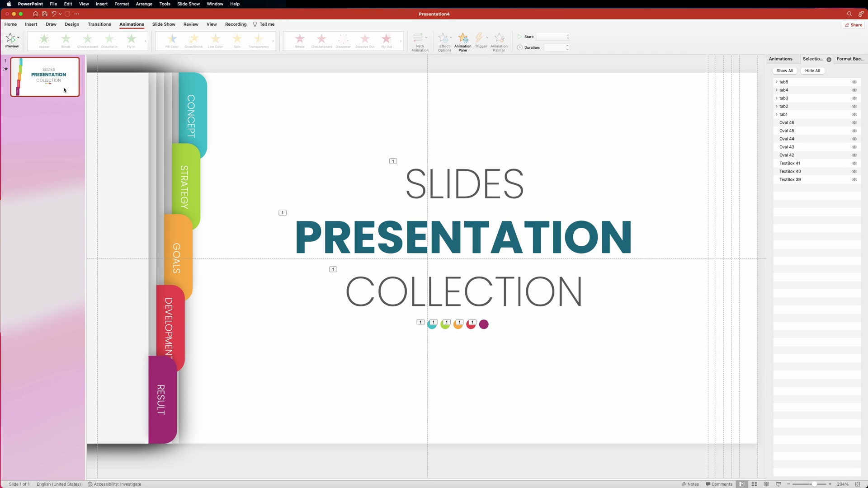
key(super+d)
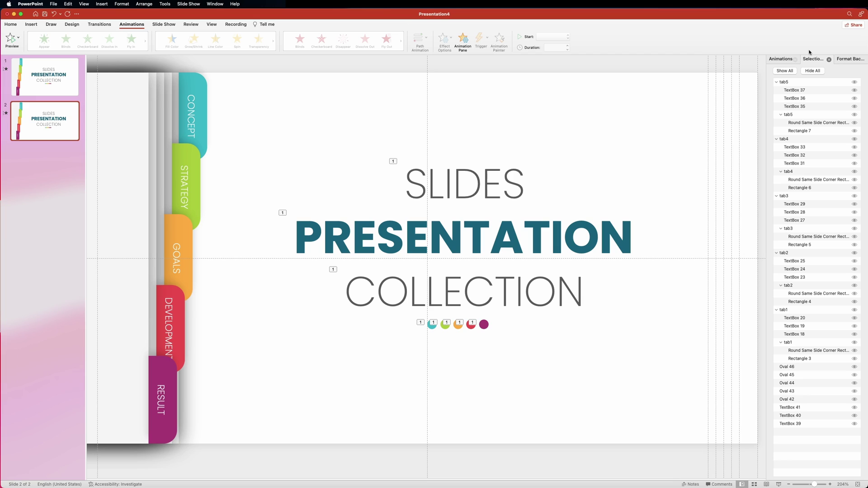
click(783, 60)
click(814, 92)
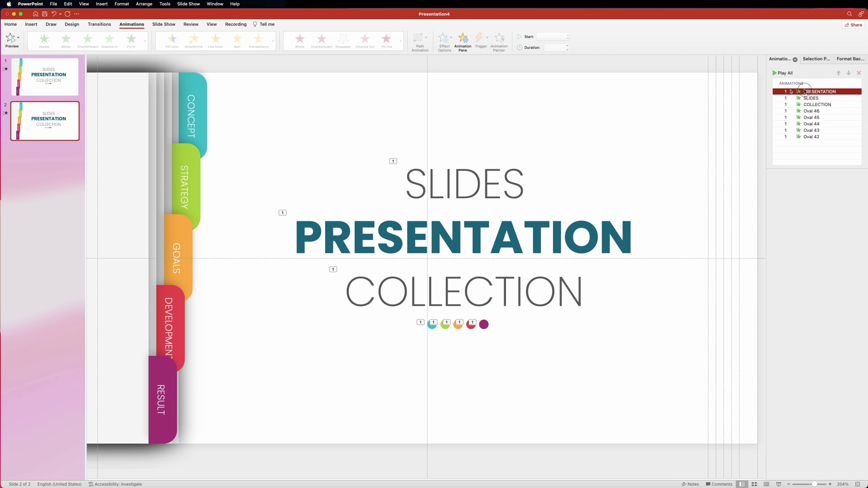
shift+click(809, 137)
key(Delete)
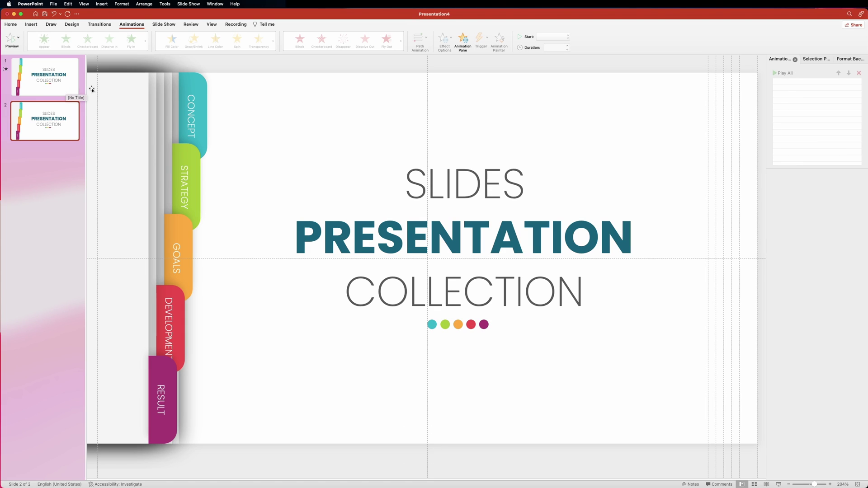
- Move the CONCEPT tab page from the left stack to the right edge of slide 2
click(198, 81)
drag(199, 81, 722, 105)
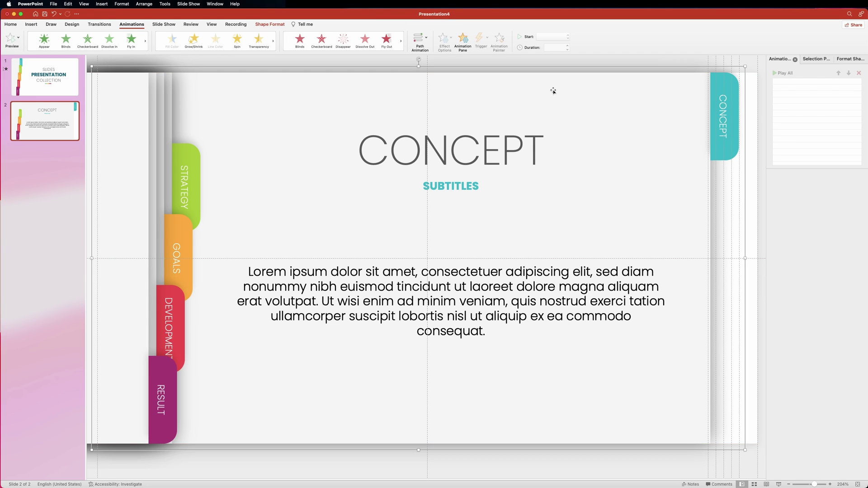
scroll(554, 90, right, 1)
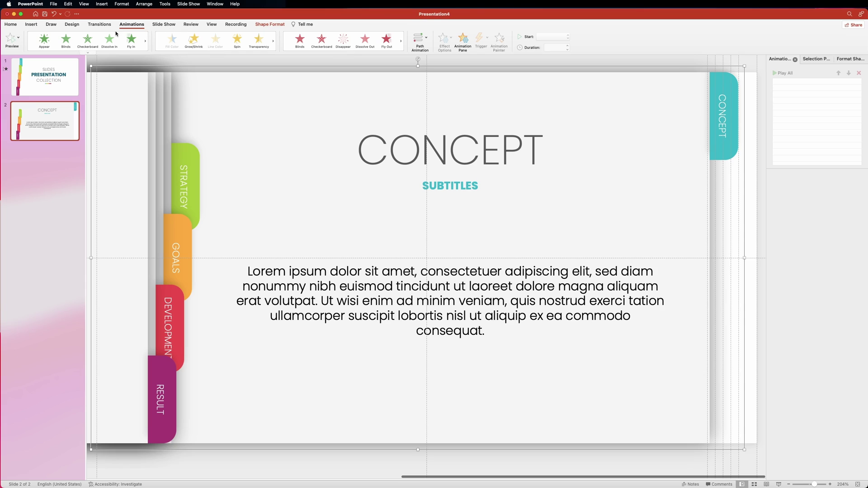
click(99, 25)
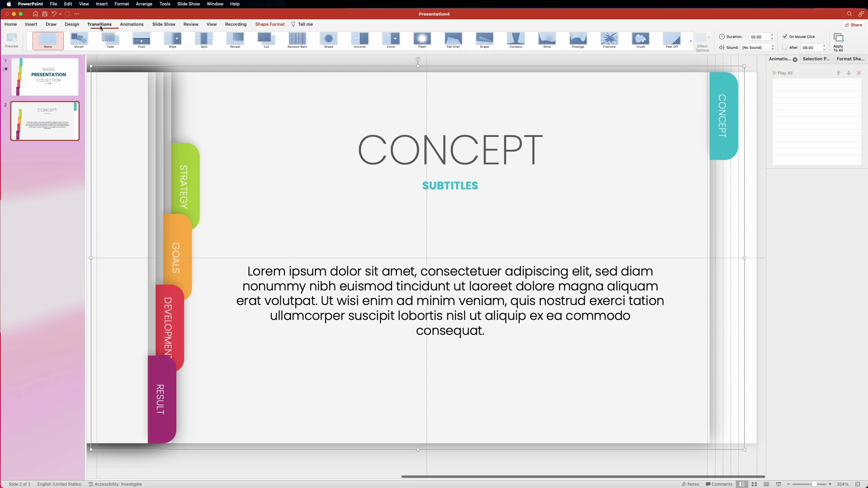
- Apply a Morph transition to slide 2, the CONCEPT slide
click(76, 41)
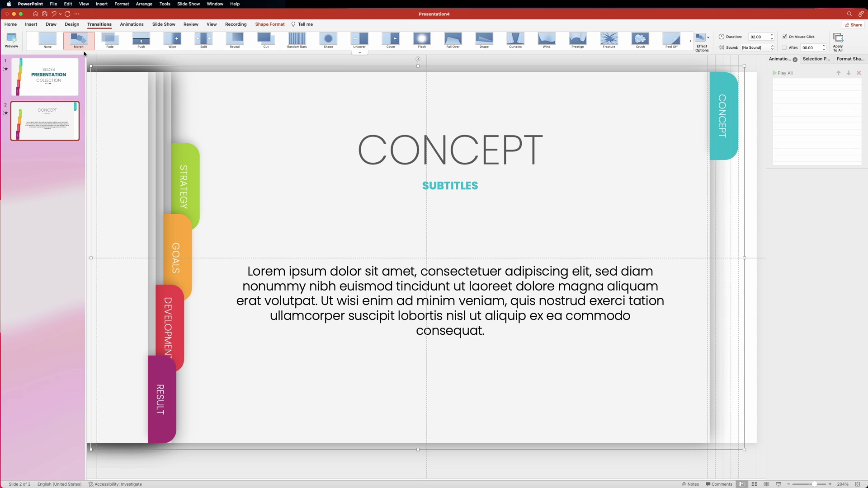
click(62, 111)
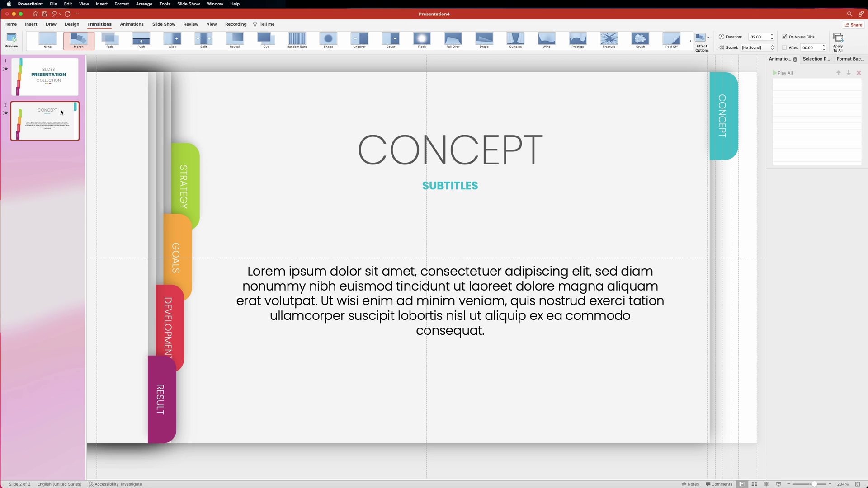
- Duplicate the slide four times, moving STRATEGY, GOALS, DEVELOPMENT and RESULT pages to the right stack in turn
key(super+d)
drag(189, 149, 722, 194)
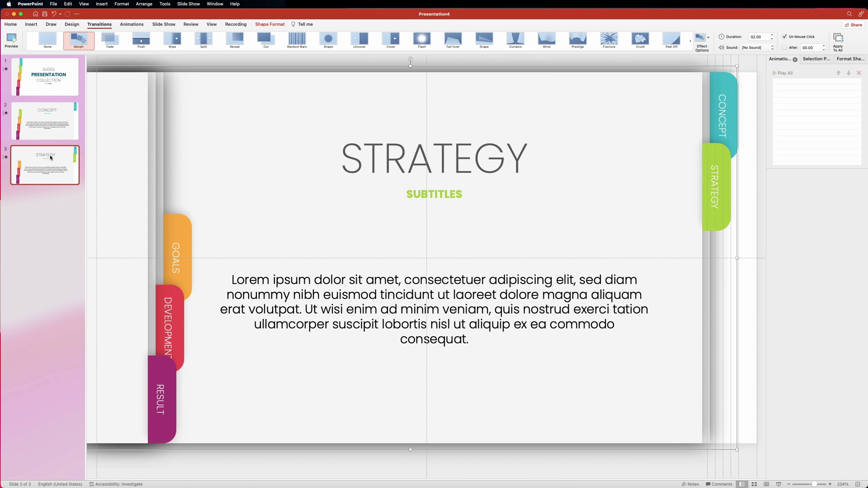
key(super+d)
drag(176, 226, 707, 268)
key(super+d)
click(166, 290)
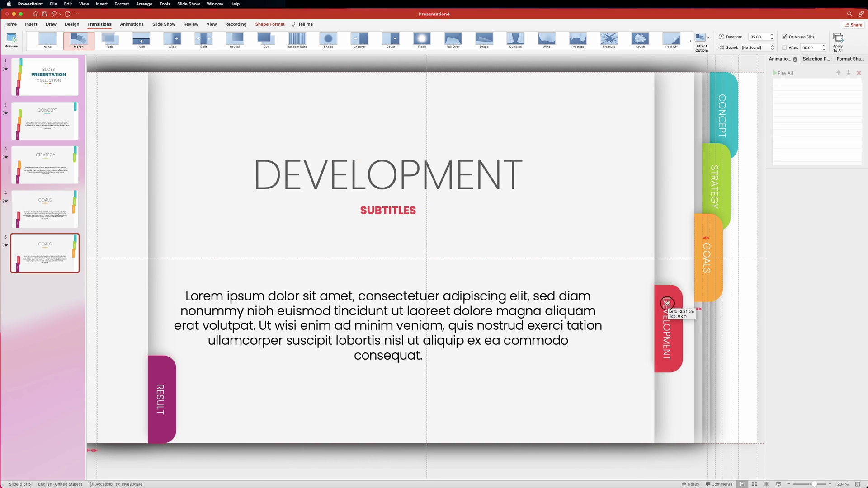
drag(677, 304, 711, 313)
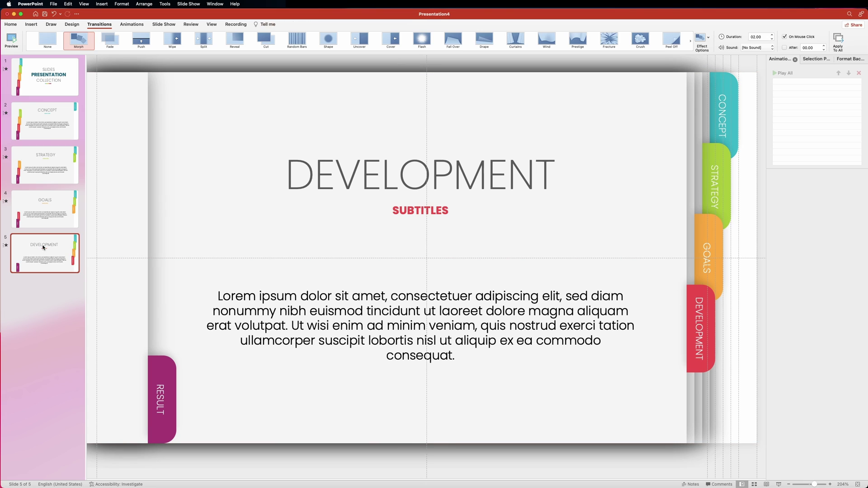
key(super+d)
drag(156, 398, 687, 398)
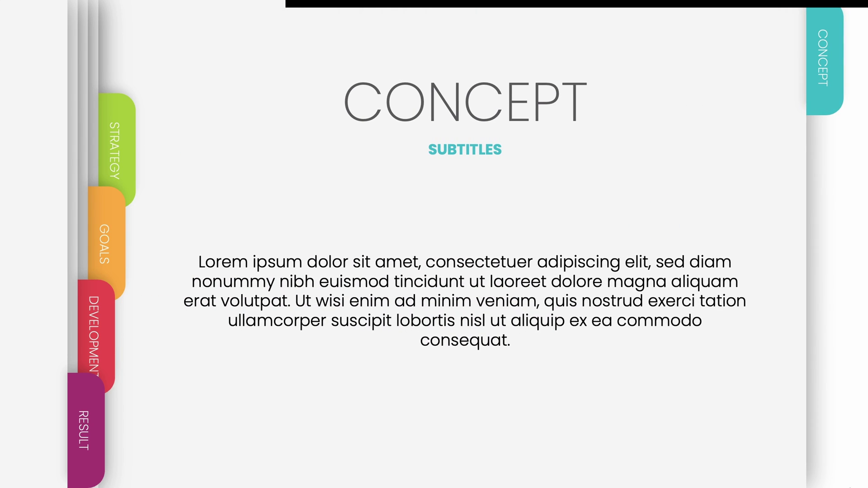
- Advance the slideshow from CONCEPT through STRATEGY and GOALS to DEVELOPMENT
key(Right)
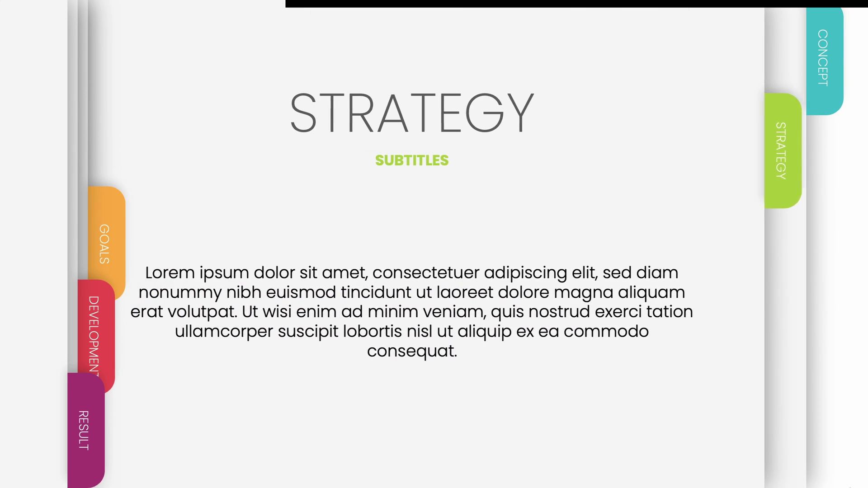
key(Right)
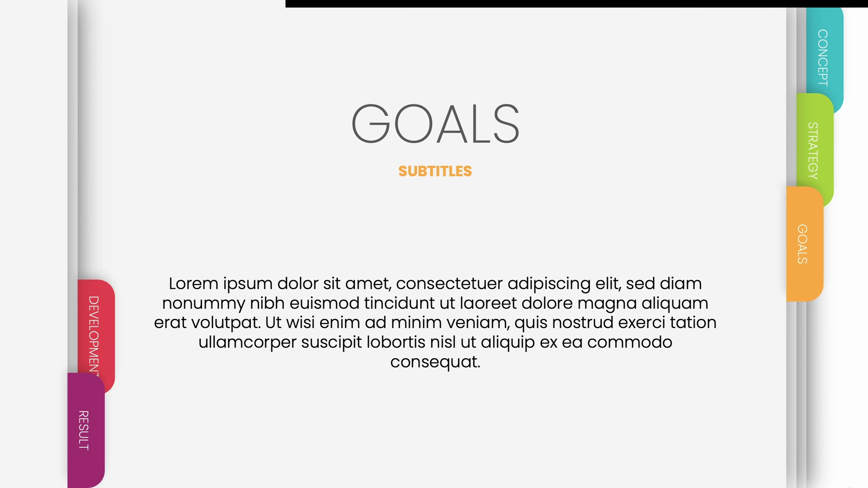
key(Right)
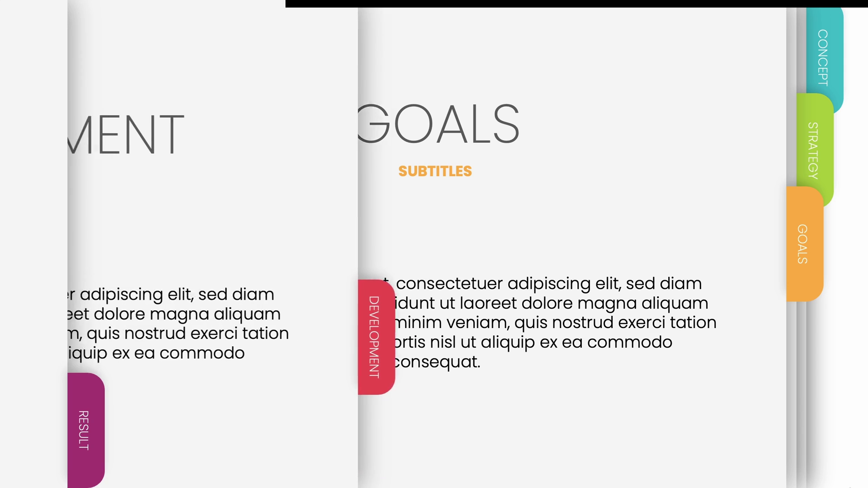